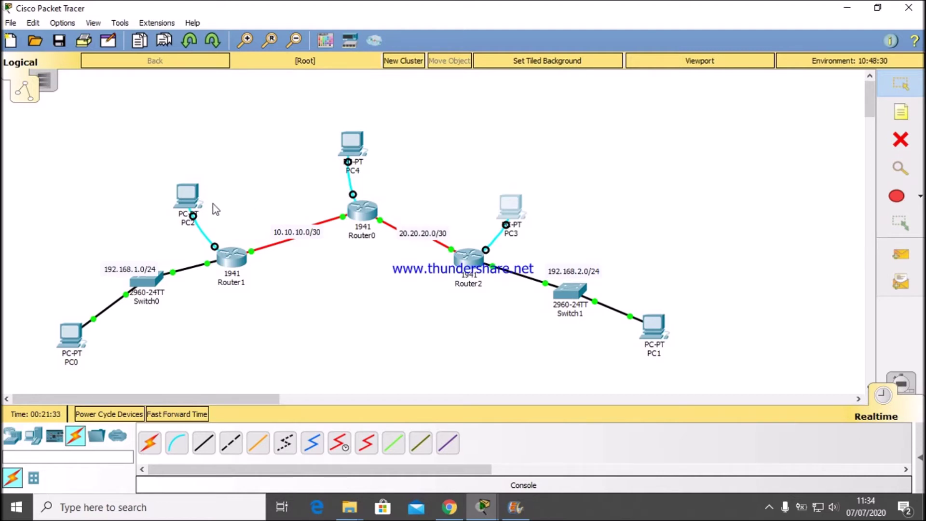
- Open PC2's console session to router R1 and enter privileged EXEC mode with enable
{"action": "left_click", "coordinate": [197, 203]}
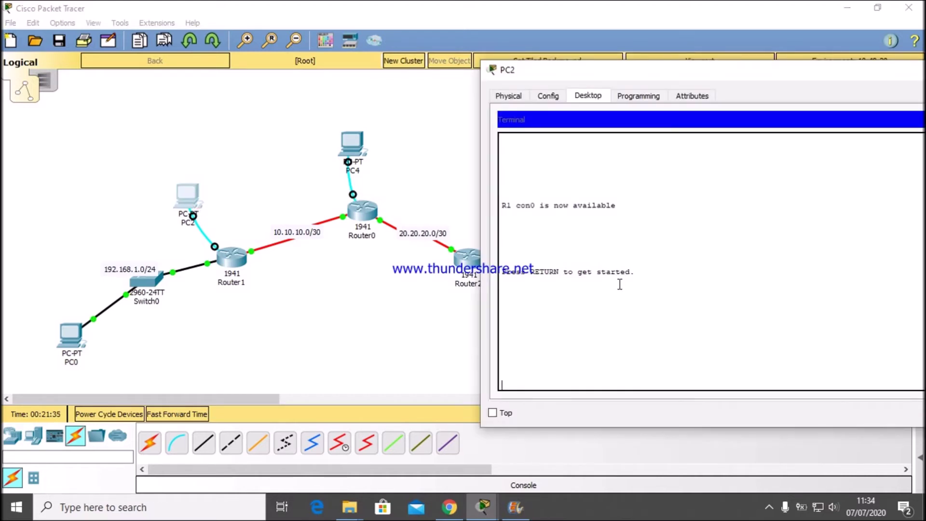
{"action": "key", "text": "Return"}
{"action": "key", "text": "Return"}
{"action": "key", "text": "Return"}
{"action": "key", "text": "Return"}
{"action": "key", "text": "Return"}
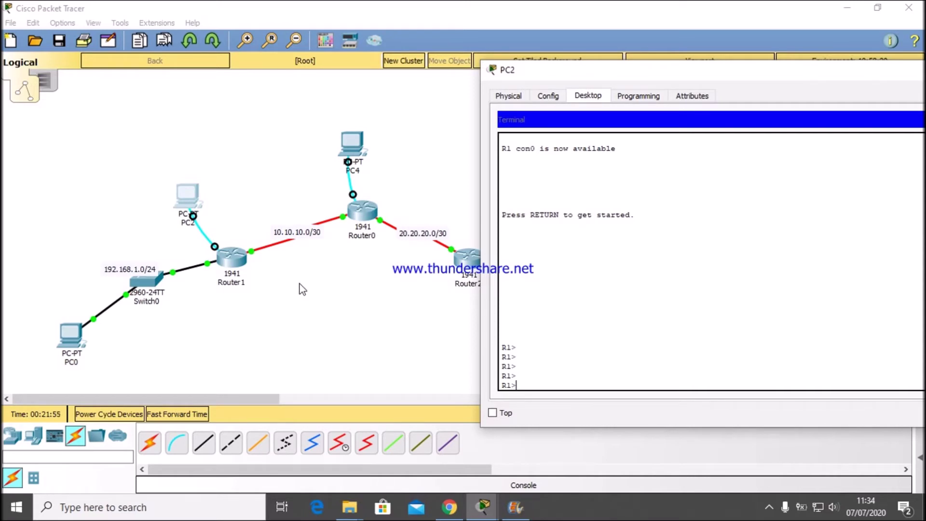
{"action": "key", "text": "Tab"}
{"action": "key", "text": "Return"}
{"action": "key", "text": "Return"}
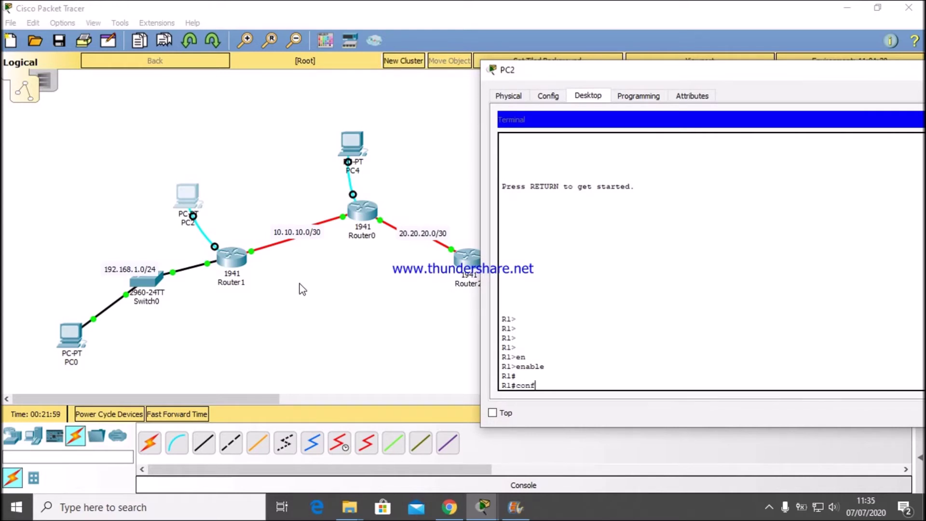
- Enter global configuration mode on R1 with configure terminal
{"action": "type", "text": "conf"}
{"action": "key", "text": "Tab"}
{"action": "type", "text": "t"}
{"action": "key", "text": "Tab"}
{"action": "key", "text": "Return"}
{"action": "key", "text": "Return"}
{"action": "key", "text": "Return"}
{"action": "key", "text": "Return"}
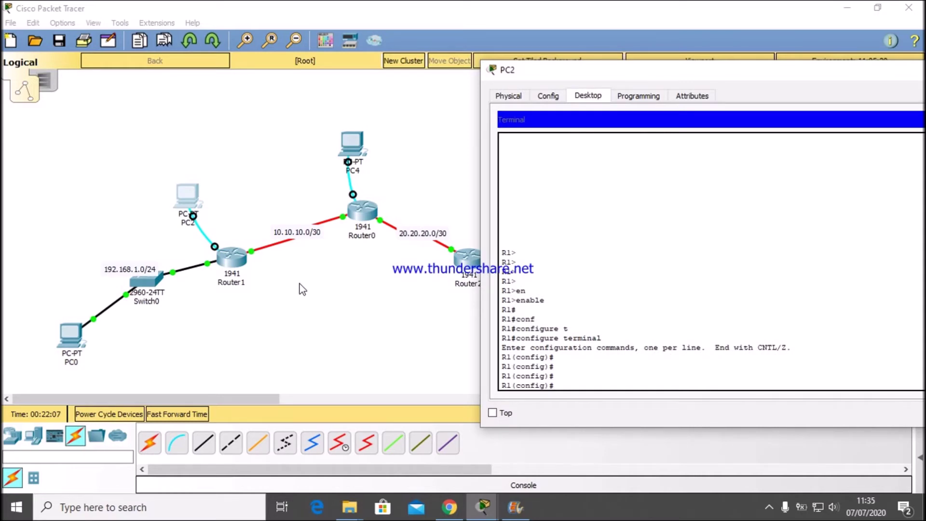
- Enter RIP router configuration mode on R1 with the router rip command
{"action": "type", "text": "rou"}
{"action": "key", "text": "Tab"}
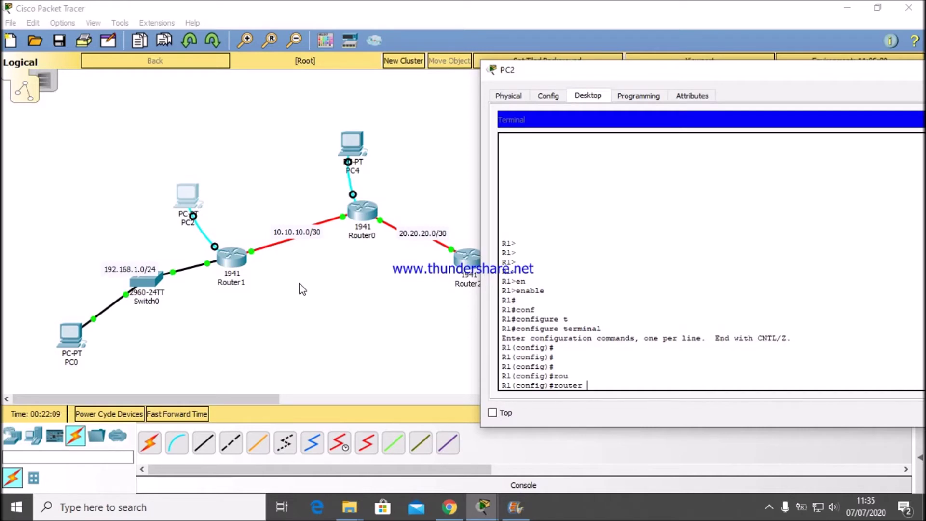
{"action": "type", "text": "ri"}
{"action": "key", "text": "Tab"}
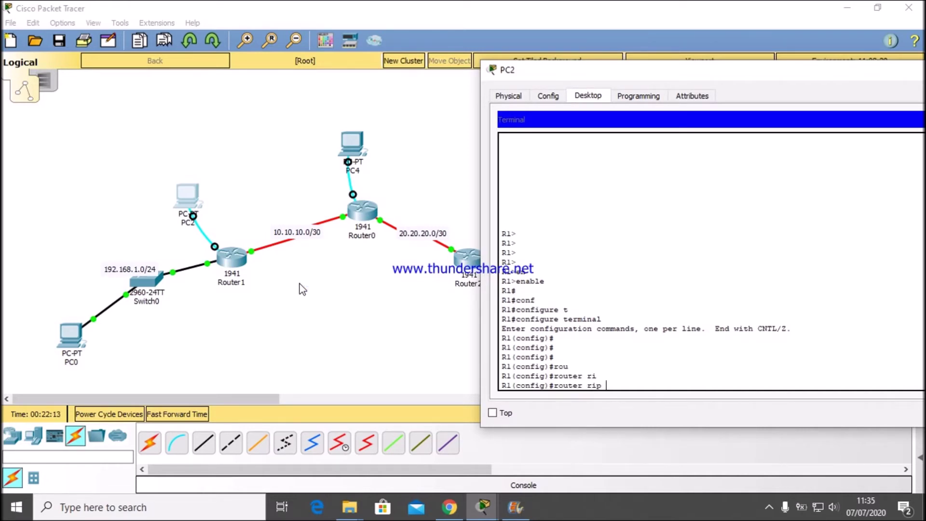
{"action": "key", "text": "Return"}
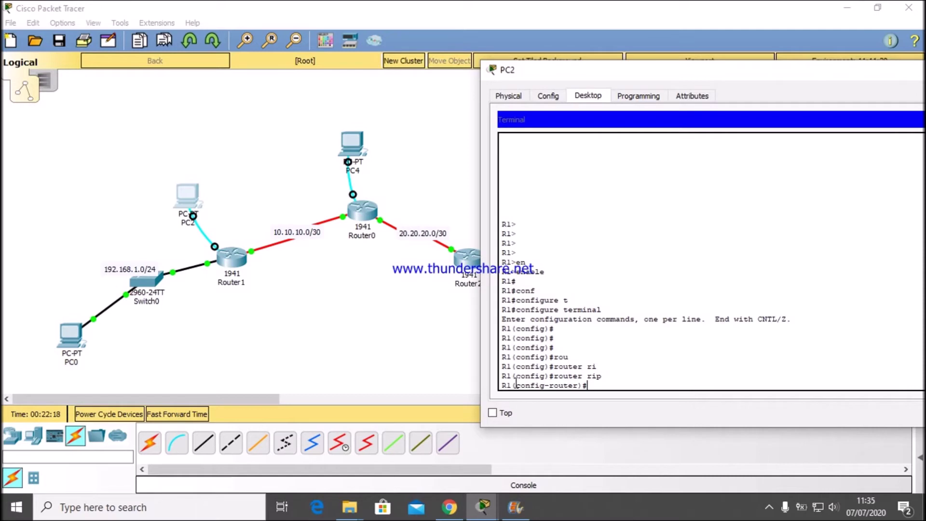
{"action": "left_click_drag", "start_coordinate": [516, 383], "coordinate": [581, 390]}
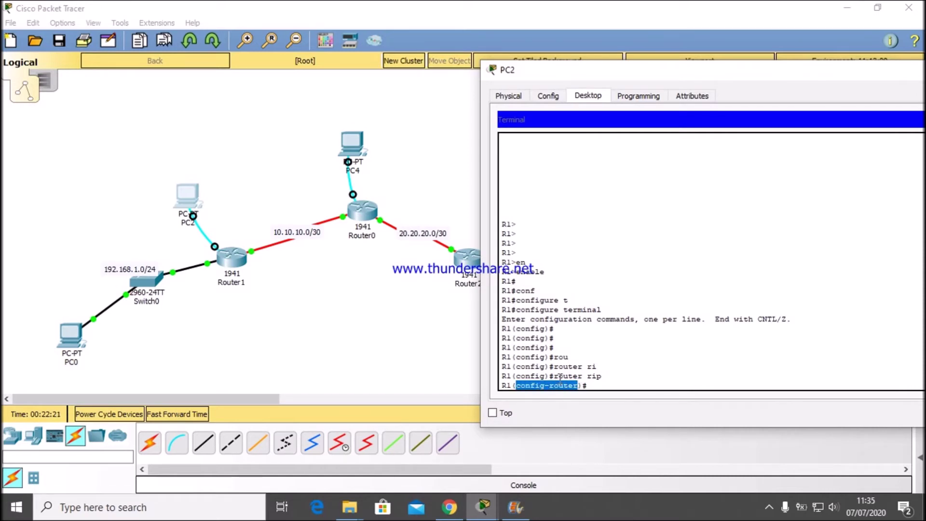
{"action": "left_click", "coordinate": [598, 385]}
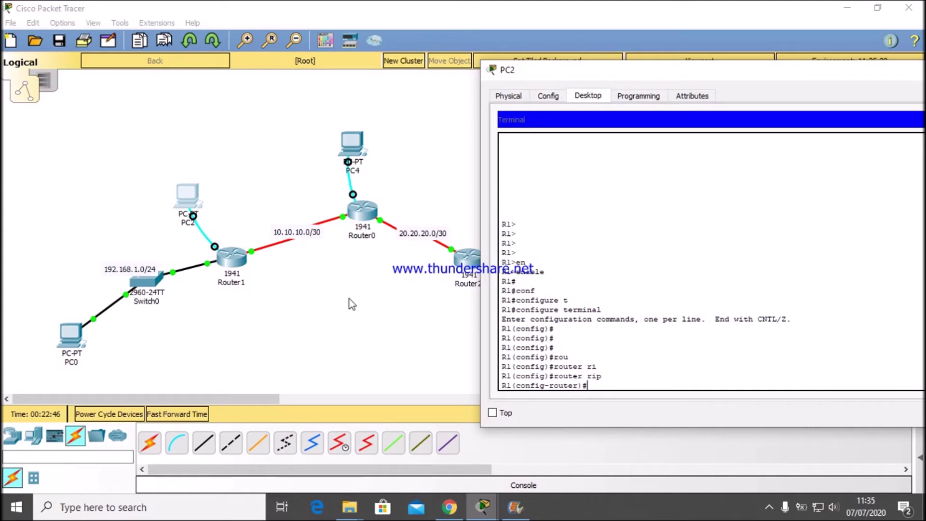
- Check the network command's syntax help and add network 10.10.10.0 to R1's RIP process
{"action": "type", "text": "t"}
{"action": "key", "text": "Tab"}
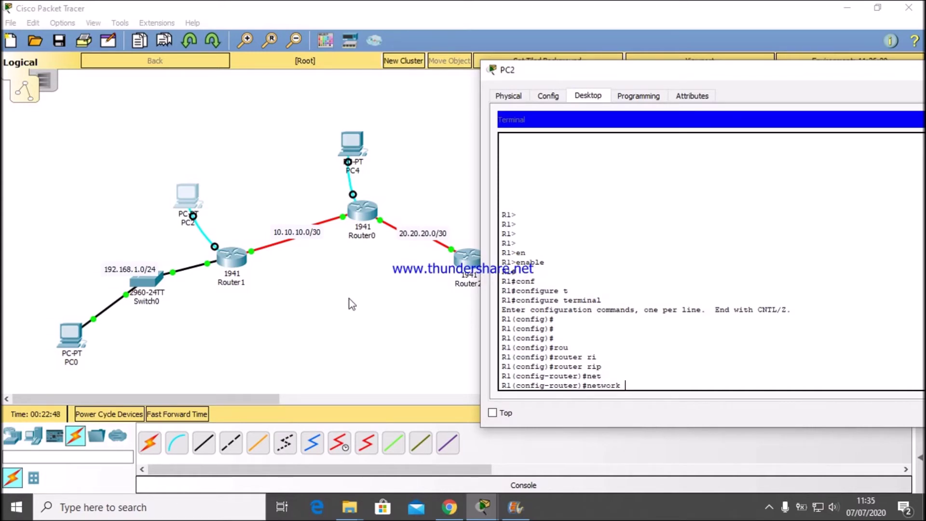
{"action": "type", "text": "?"}
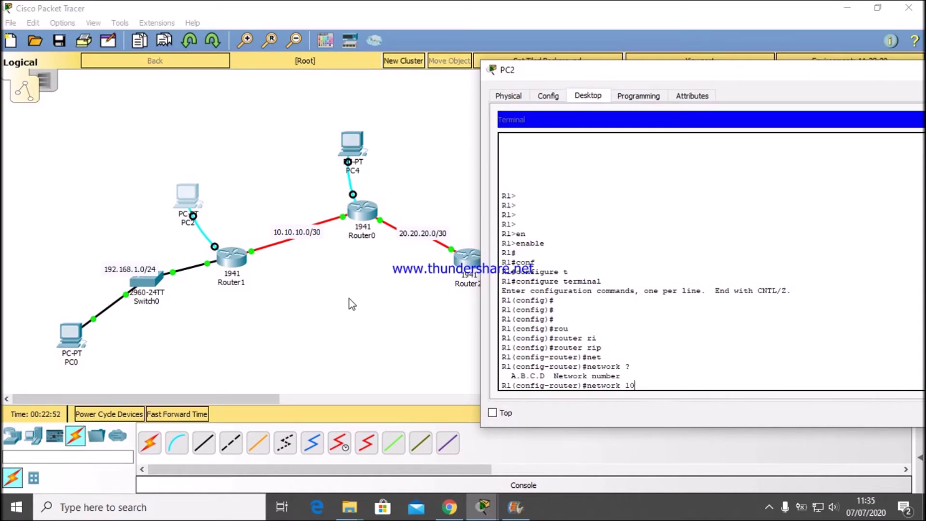
{"action": "type", "text": "10.10."}
{"action": "type", "text": "?"}
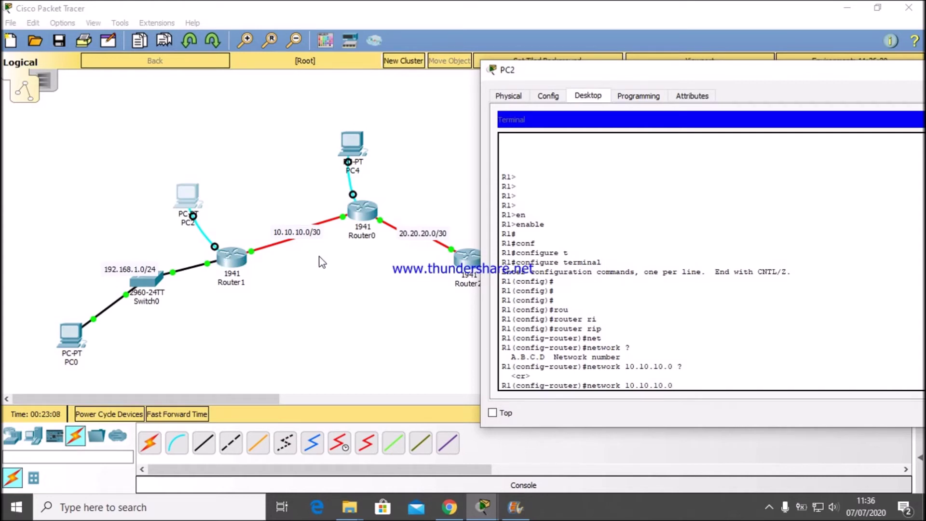
{"action": "key", "text": "Return"}
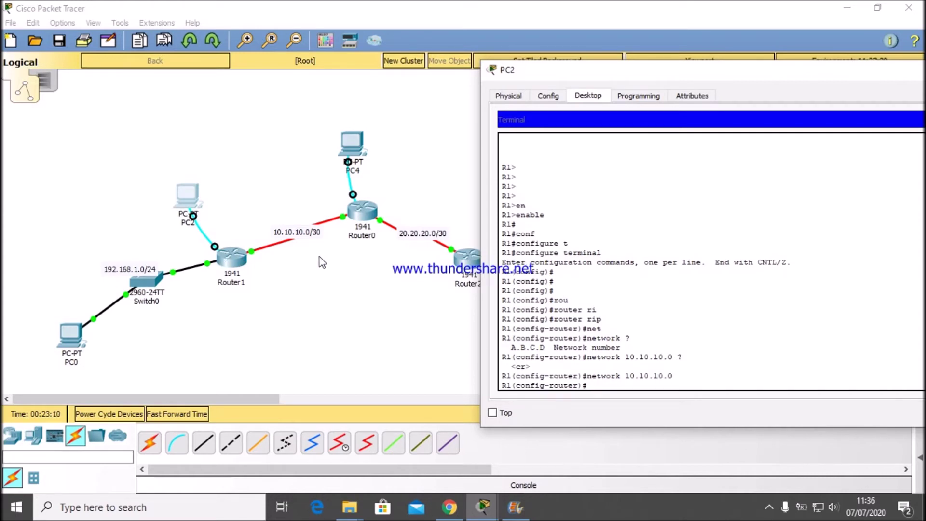
- Add network 192.168.1.0 to R1's RIP process
{"action": "type", "text": "net"}
{"action": "key", "text": "Tab"}
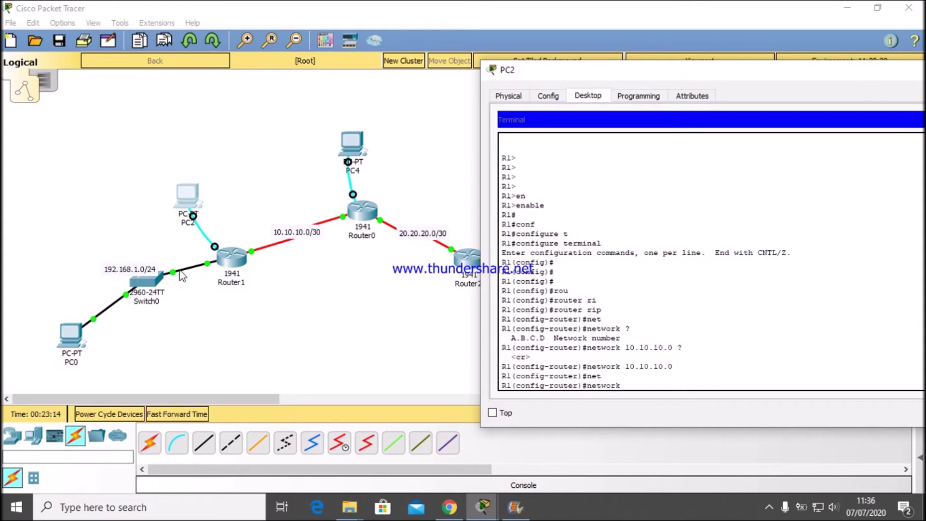
{"action": "type", "text": "192.168.1.0"}
{"action": "key", "text": "Return"}
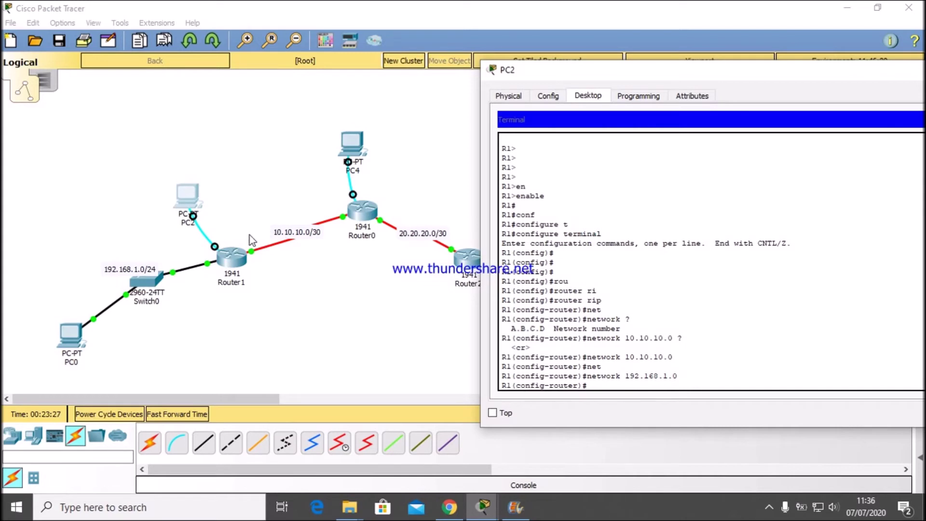
- Set R1's RIP process to version 2 and disable automatic summarization with no auto-summary
{"action": "type", "text": "ver"}
{"action": "key", "text": "Tab"}
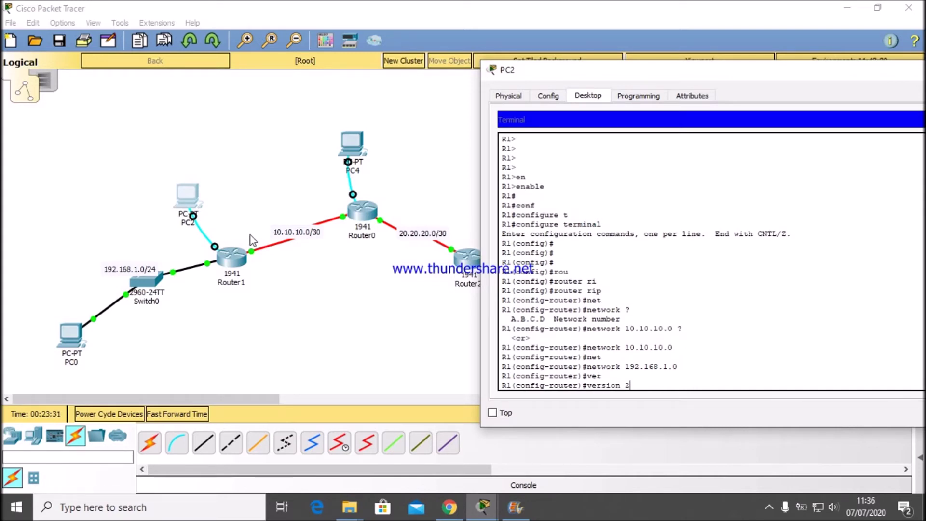
{"action": "key", "text": "Return"}
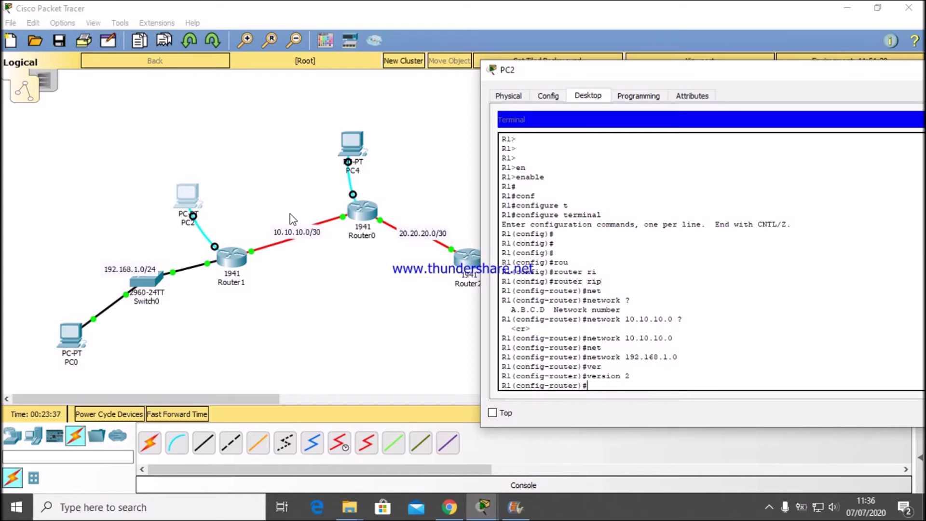
{"action": "type", "text": "no au"}
{"action": "key", "text": "Tab"}
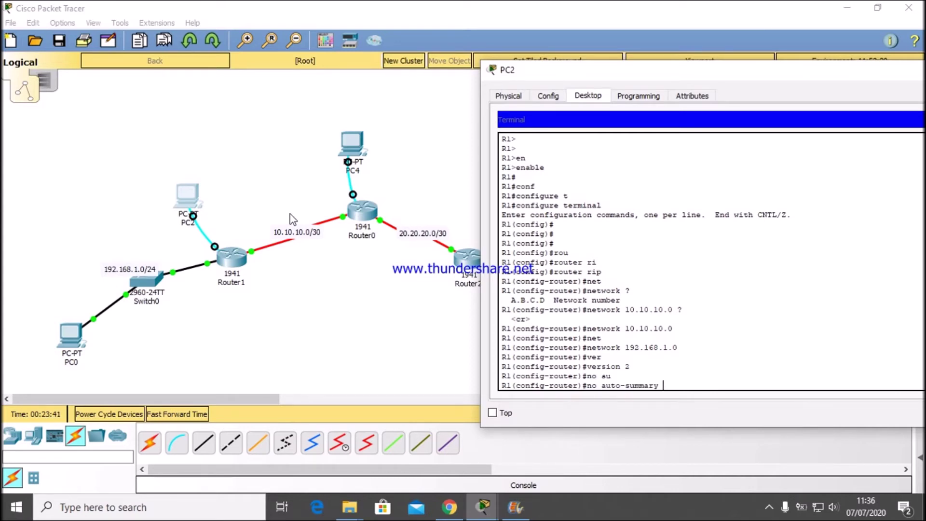
{"action": "key", "text": "Return"}
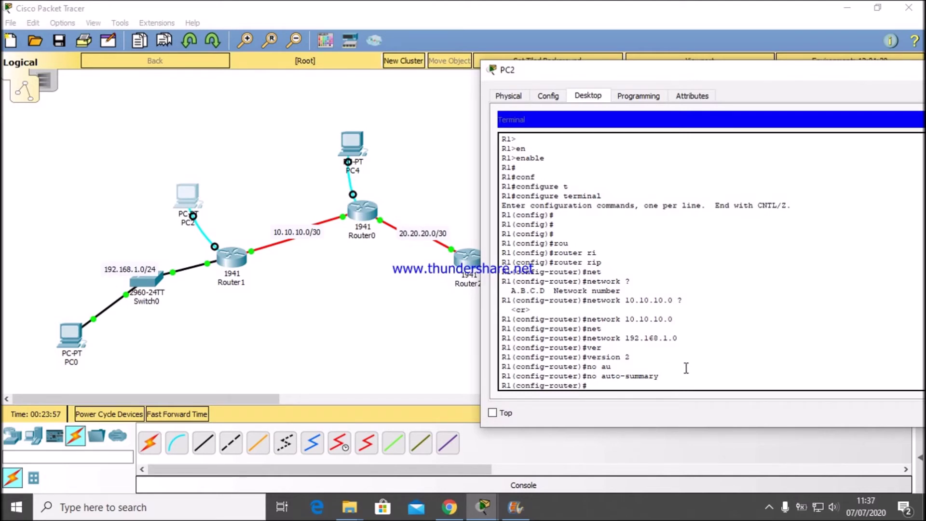
- Exit RIP and global configuration on R1, returning to privileged EXEC mode
{"action": "key", "text": "Return"}
{"action": "key", "text": "Return"}
{"action": "key", "text": "Return"}
{"action": "key", "text": "Return"}
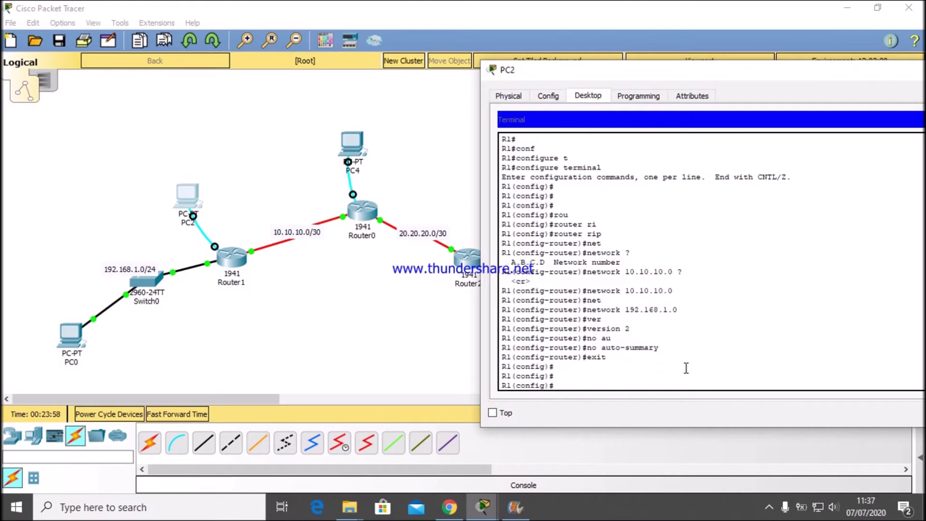
{"action": "type", "text": "exit"}
{"action": "key", "text": "Return"}
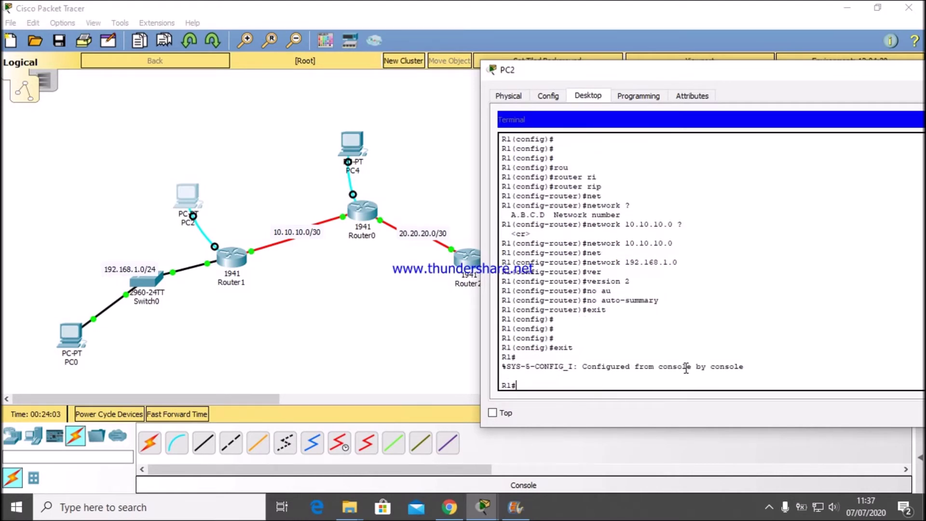
{"action": "key", "text": "Return"}
{"action": "key", "text": "Return"}
{"action": "key", "text": "Return"}
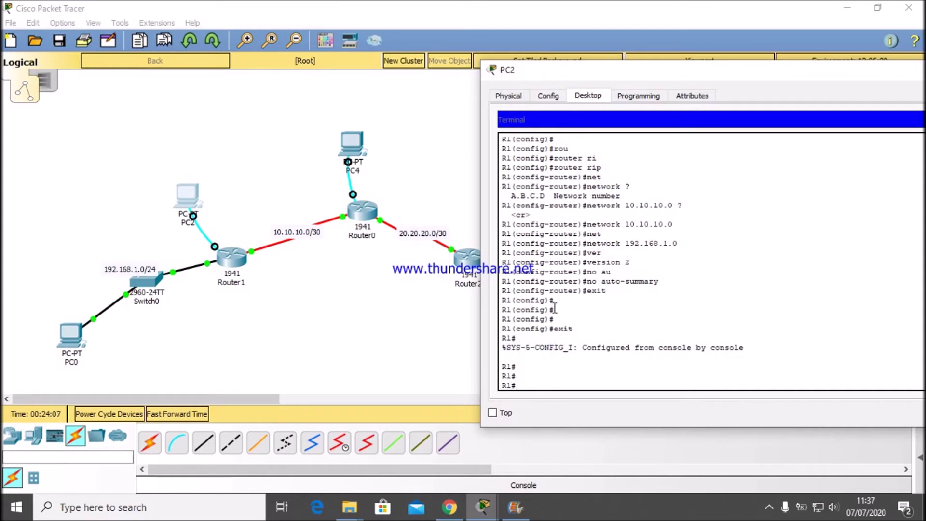
- Display R1's routing table with show ip route, examine its entries, and minimize the PC2 window
{"action": "left_click_drag", "start_coordinate": [517, 366], "coordinate": [511, 367]}
{"action": "type", "text": "sh"}
{"action": "key", "text": "Tab"}
{"action": "type", "text": "ip ro"}
{"action": "key", "text": "Tab"}
{"action": "key", "text": "Return"}
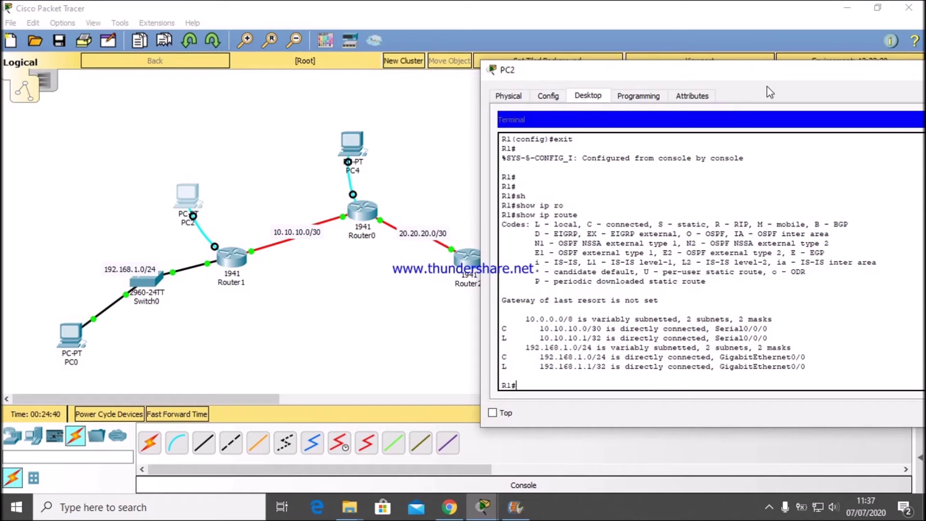
{"action": "left_click_drag", "start_coordinate": [760, 80], "coordinate": [427, 82]}
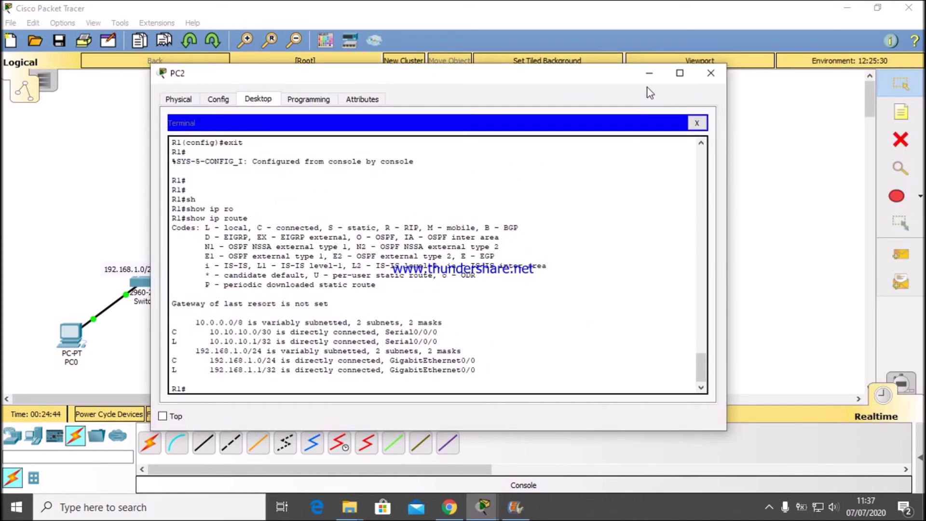
{"action": "left_click", "coordinate": [648, 74]}
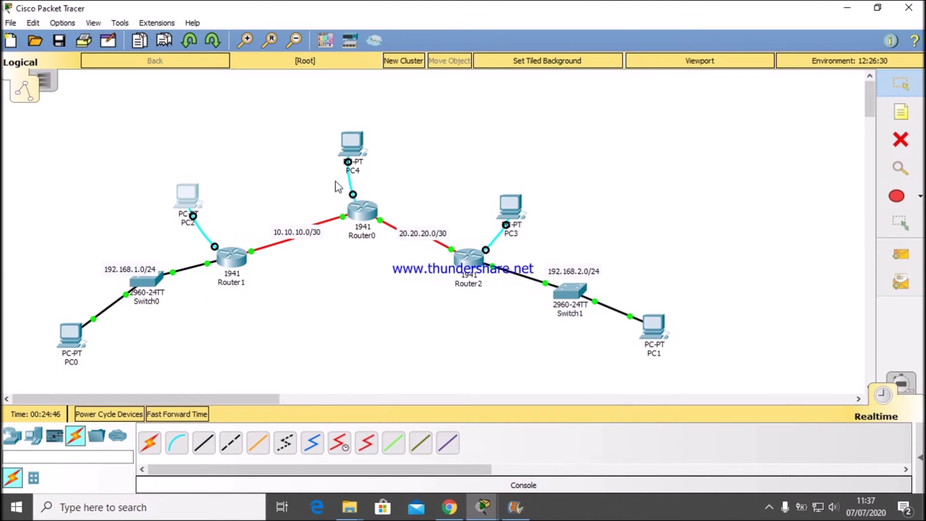
- Open PC4's console session to Router0 and enter privileged EXEC mode with enable
{"action": "left_click", "coordinate": [353, 150]}
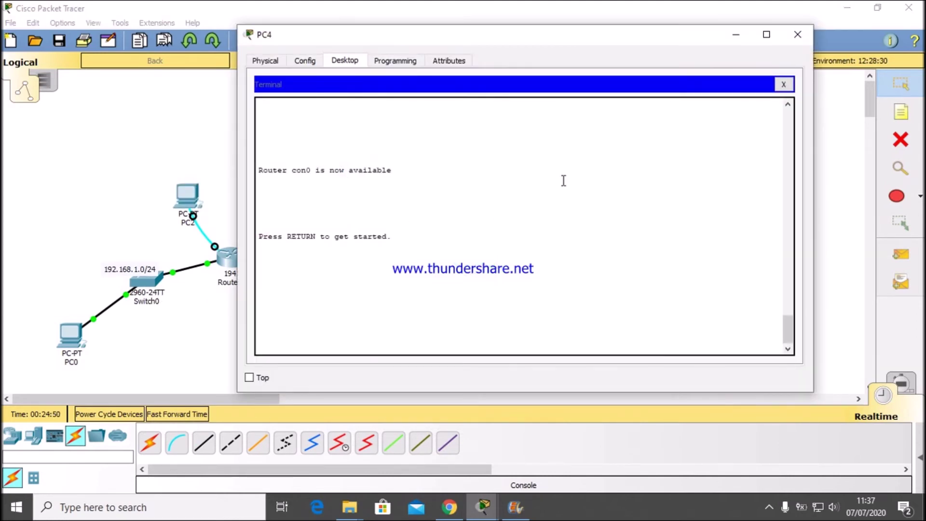
{"action": "left_click", "coordinate": [343, 303]}
{"action": "key", "text": "Return"}
{"action": "key", "text": "Return"}
{"action": "key", "text": "Return"}
{"action": "key", "text": "Return"}
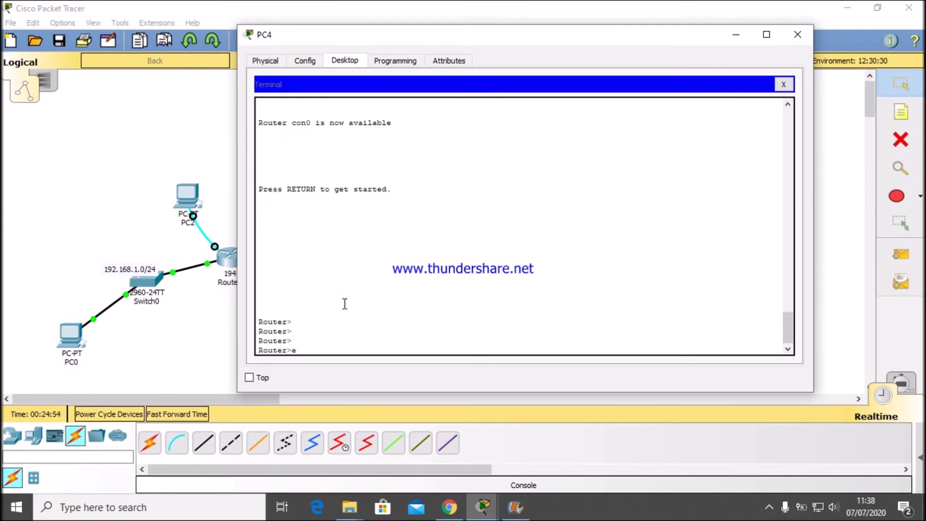
{"action": "type", "text": "en"}
{"action": "key", "text": "Tab"}
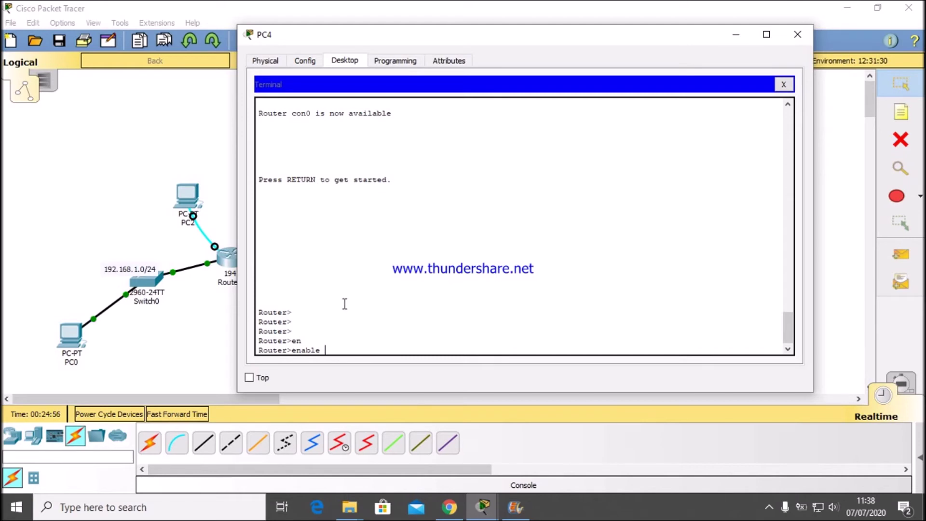
{"action": "key", "text": "Return"}
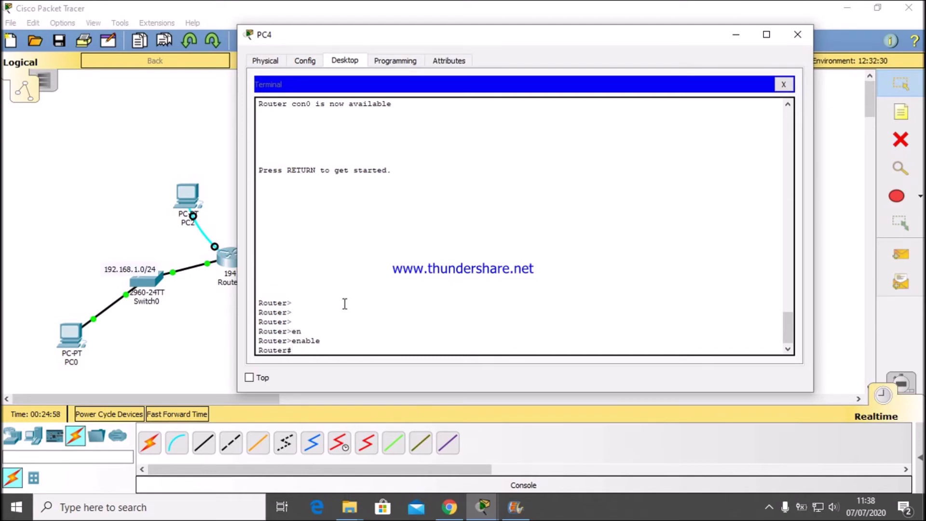
- Enter global configuration mode on Router0 with configure terminal
{"action": "type", "text": "conf"}
{"action": "key", "text": "Tab"}
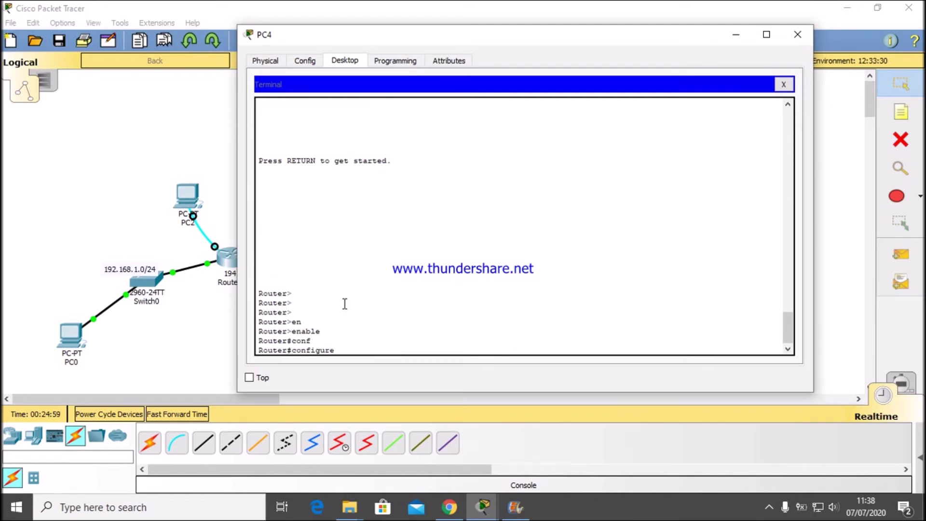
{"action": "type", "text": "t"}
{"action": "key", "text": "Tab"}
{"action": "key", "text": "Return"}
{"action": "key", "text": "Return"}
{"action": "key", "text": "Return"}
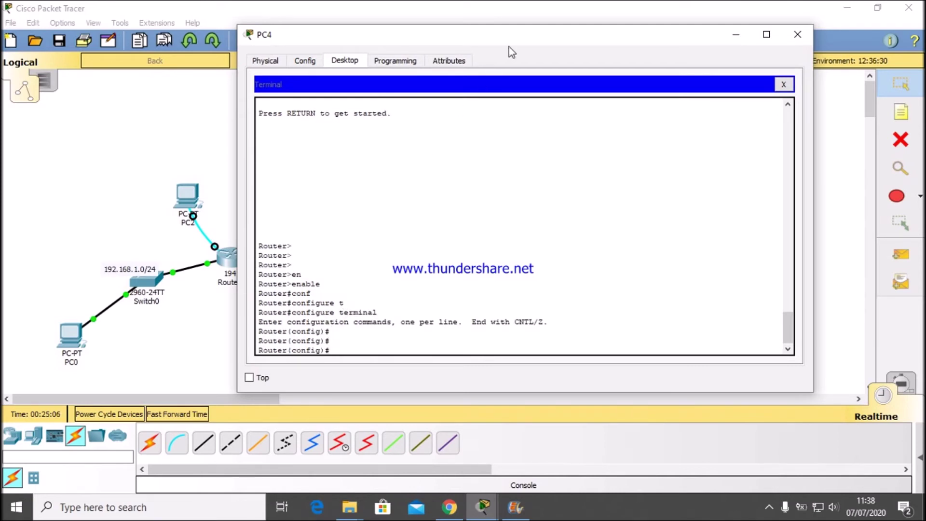
- Move the PC4 window aside to reveal the topology and set Router0's hostname to R2
{"action": "left_click_drag", "start_coordinate": [519, 39], "coordinate": [739, 41]}
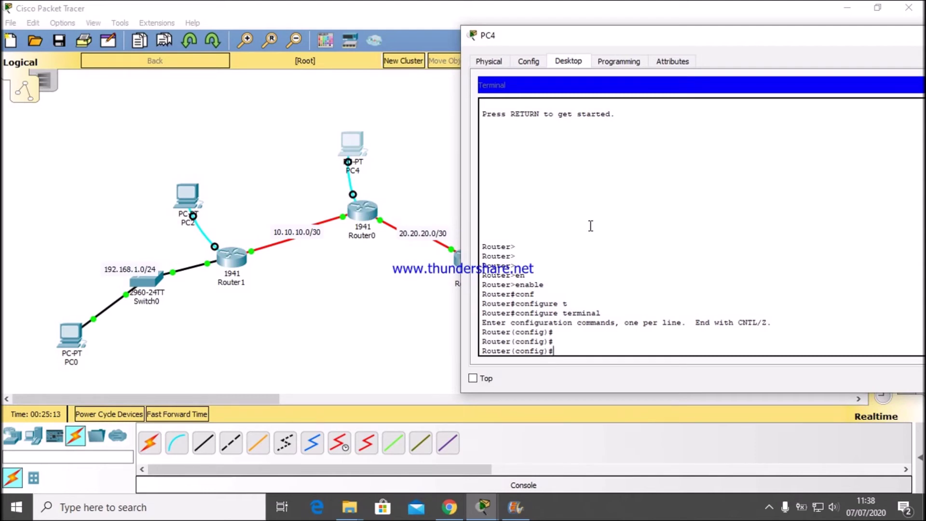
{"action": "type", "text": "o"}
{"action": "key", "text": "Tab"}
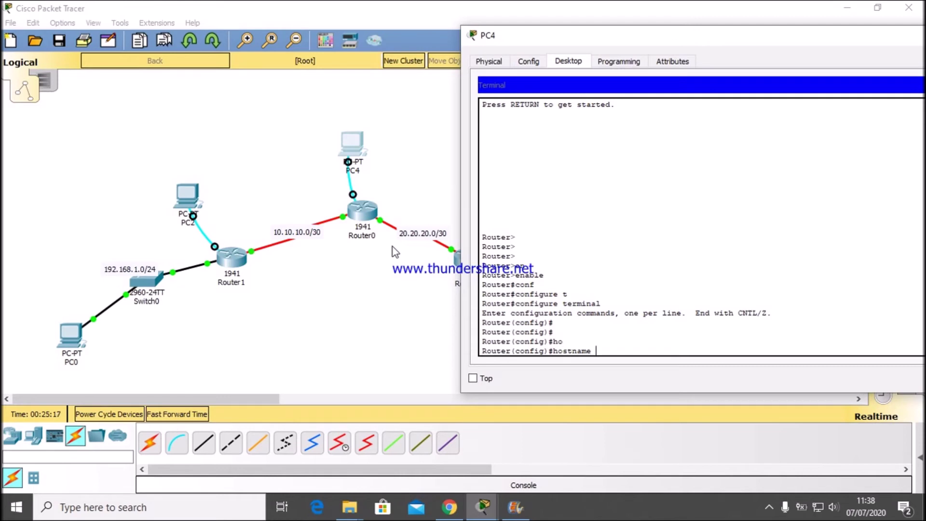
{"action": "type", "text": "R2"}
{"action": "key", "text": "Return"}
{"action": "key", "text": "Return"}
{"action": "key", "text": "Return"}
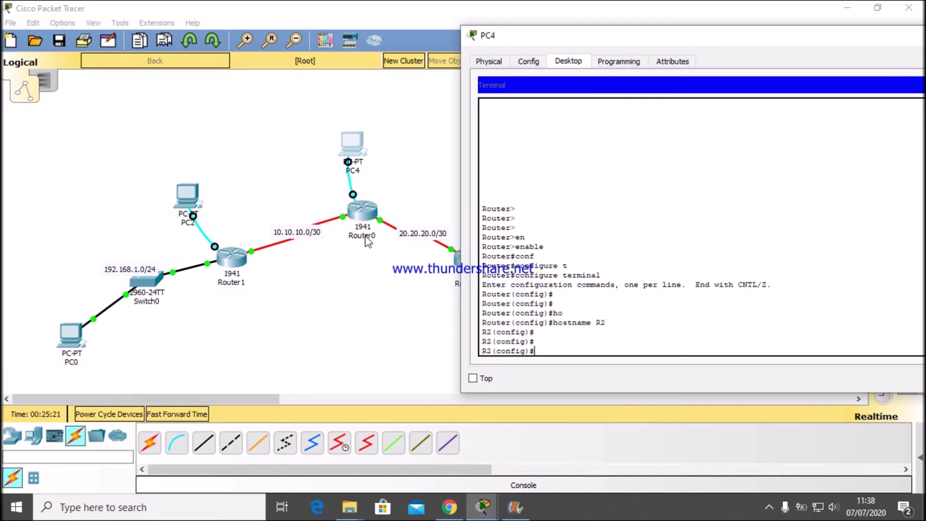
- Enter RIP router configuration mode on R2 with router rip
{"action": "type", "text": "route"}
{"action": "key", "text": "Tab"}
{"action": "type", "text": "r"}
{"action": "key", "text": "Tab"}
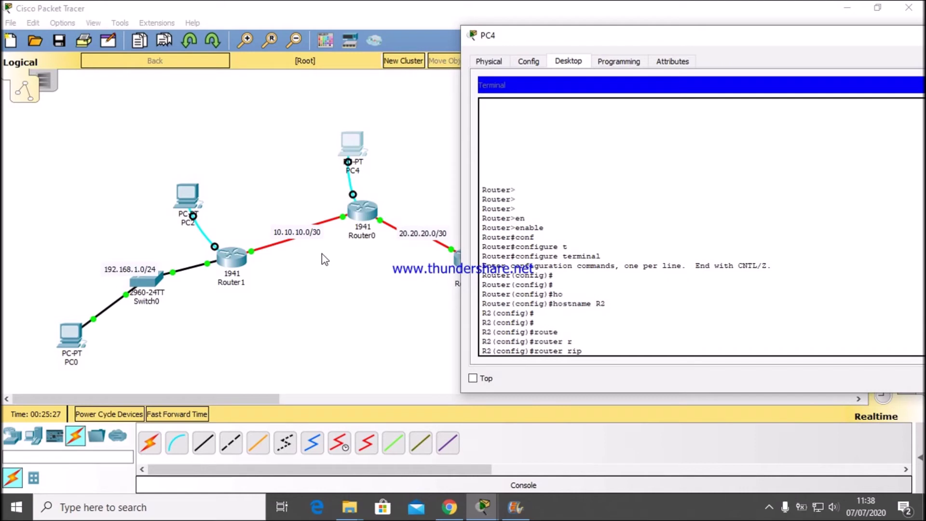
{"action": "key", "text": "Return"}
- Advertise networks 10.10.10.0 and 20.20.20.0 in R2's RIP configuration
{"action": "type", "text": "net"}
{"action": "key", "text": "Tab"}
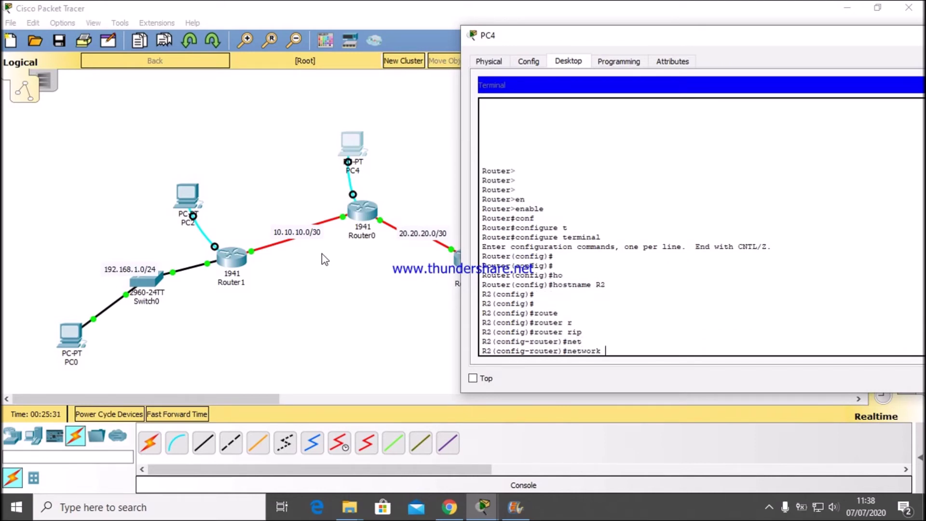
{"action": "type", "text": "10.10.10.0"}
{"action": "key", "text": "Return"}
{"action": "type", "text": "net"}
{"action": "key", "text": "Tab"}
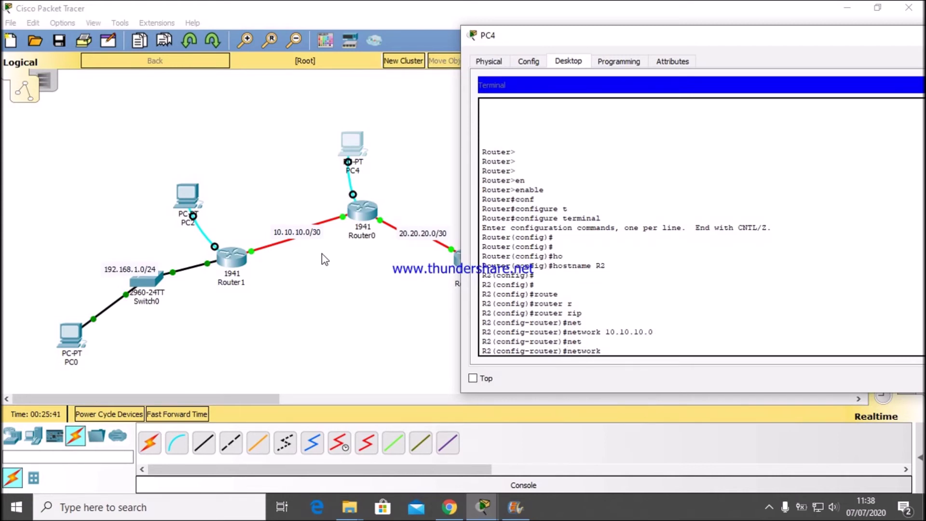
{"action": "type", "text": "20.20.20.0"}
{"action": "key", "text": "Return"}
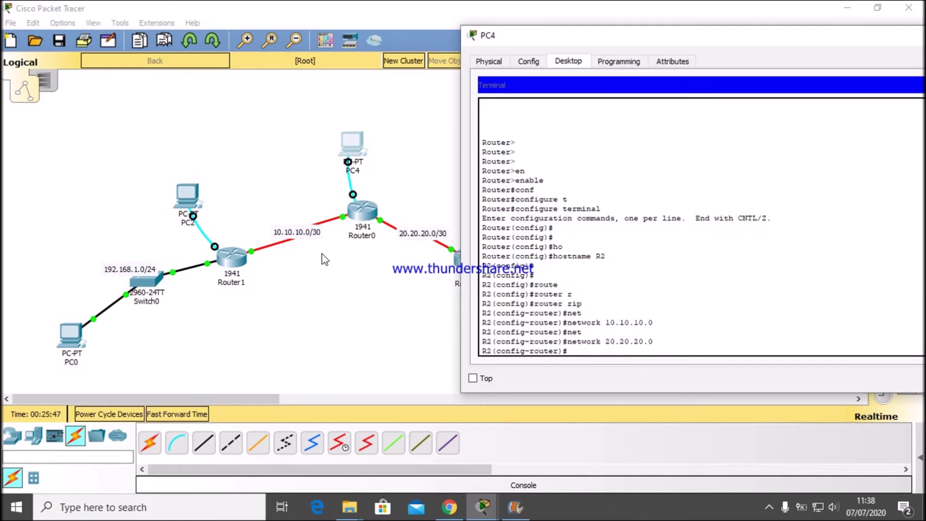
- Set RIP to version 2 on R2 and disable automatic summarization with no auto-summary
{"action": "type", "text": "ver"}
{"action": "key", "text": "Tab"}
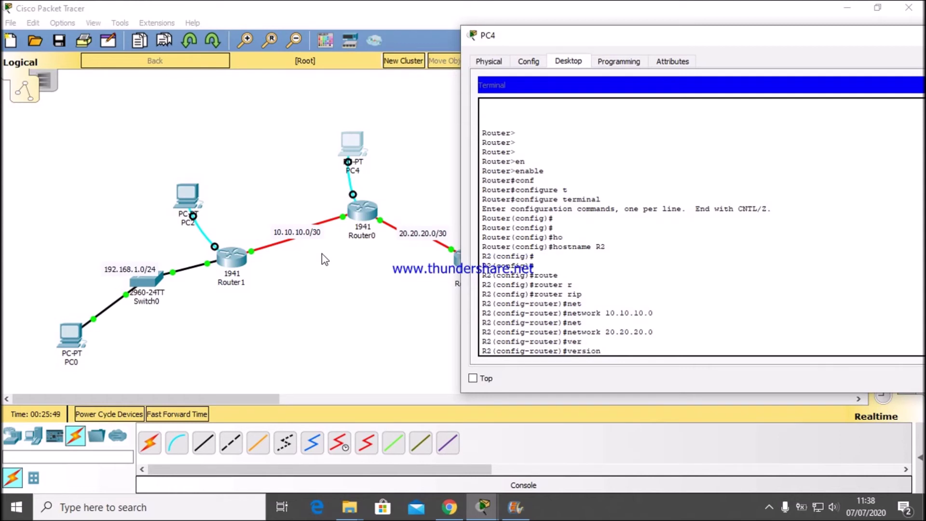
{"action": "type", "text": "2"}
{"action": "key", "text": "Return"}
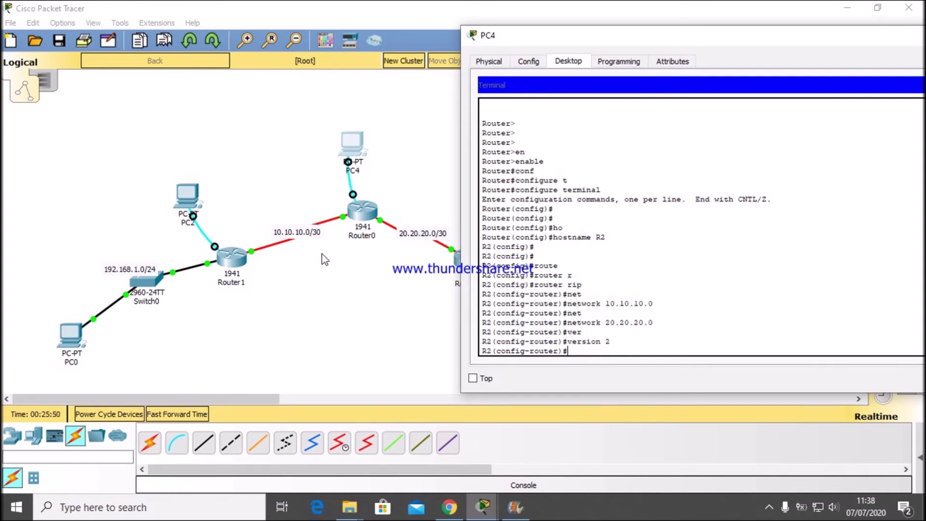
{"action": "type", "text": "no a"}
{"action": "key", "text": "Tab"}
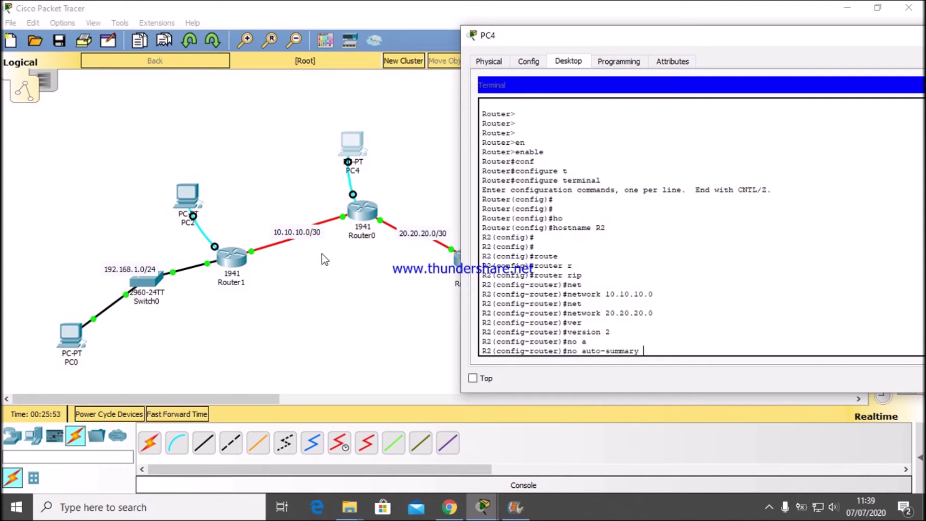
{"action": "key", "text": "Return"}
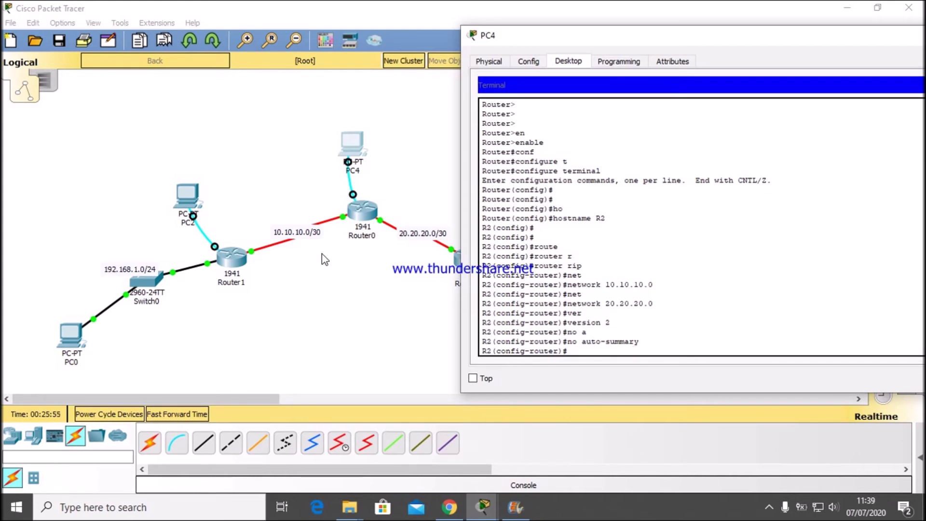
- Exit R2's router and global configuration modes to return to privileged EXEC mode
{"action": "type", "text": "exit"}
{"action": "key", "text": "Return"}
{"action": "key", "text": "Return"}
{"action": "key", "text": "Return"}
{"action": "key", "text": "Return"}
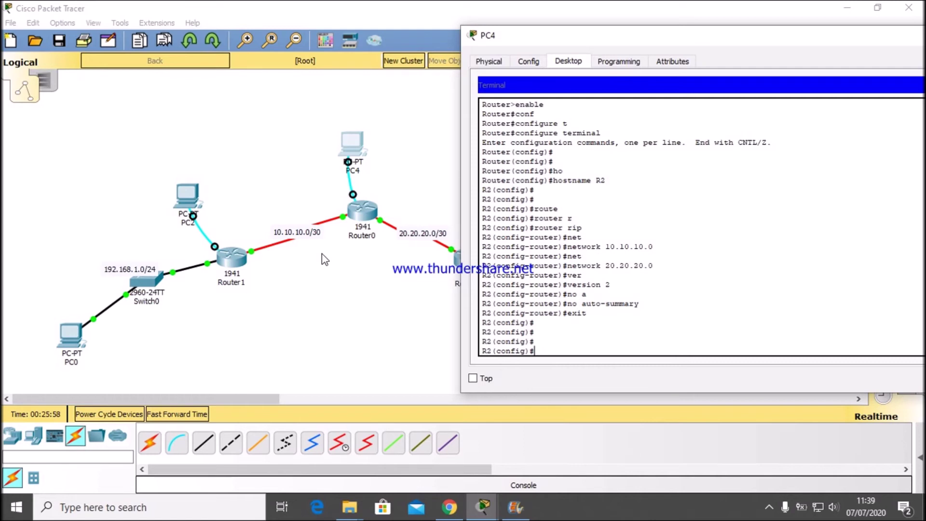
{"action": "type", "text": "exit"}
{"action": "key", "text": "Return"}
{"action": "key", "text": "Return"}
{"action": "key", "text": "Return"}
{"action": "key", "text": "Return"}
- Display R2's routing table with show ip route and examine the RIP-learned entry
{"action": "type", "text": "sh"}
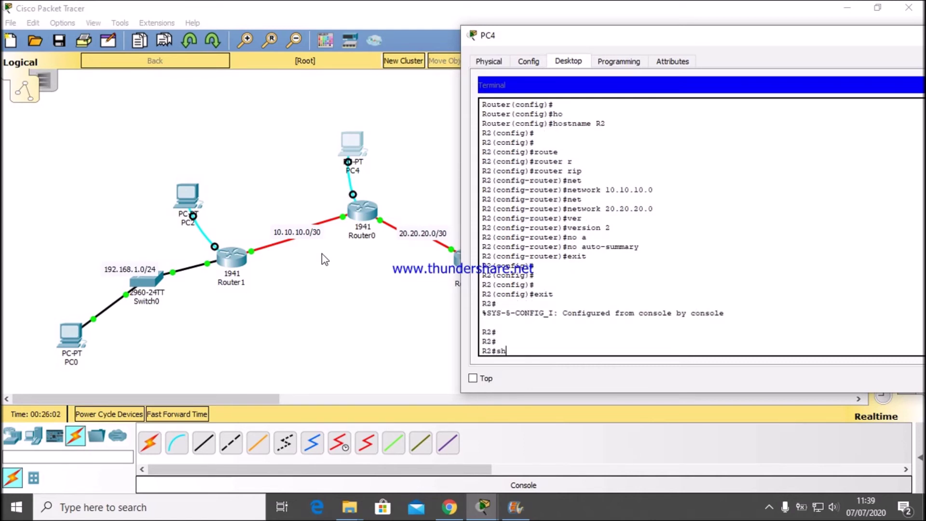
{"action": "key", "text": "Tab"}
{"action": "type", "text": "ip"}
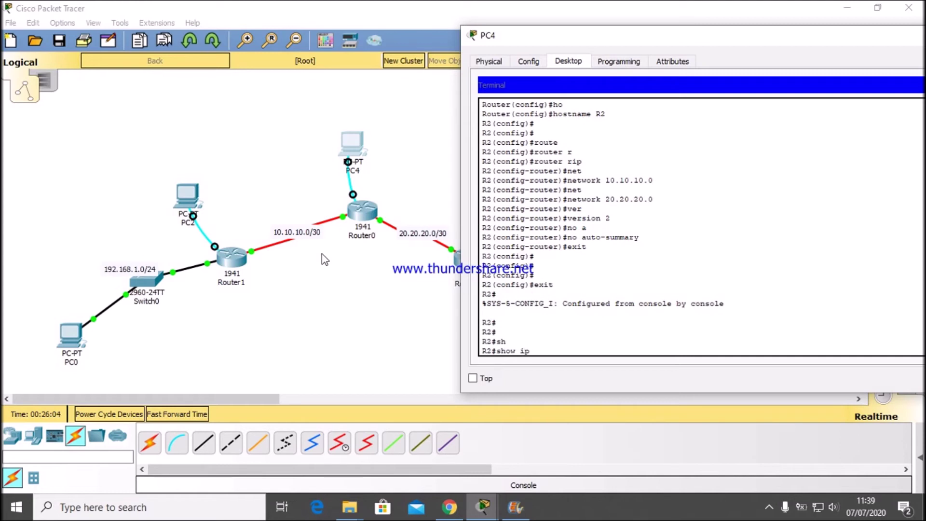
{"action": "type", "text": " ro"}
{"action": "key", "text": "Tab"}
{"action": "key", "text": "Return"}
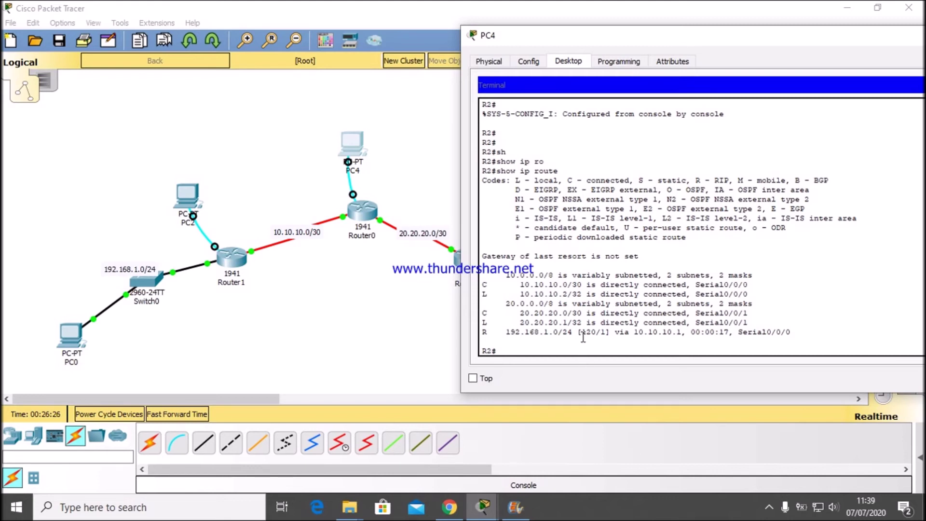
{"action": "left_click_drag", "start_coordinate": [588, 332], "coordinate": [587, 334]}
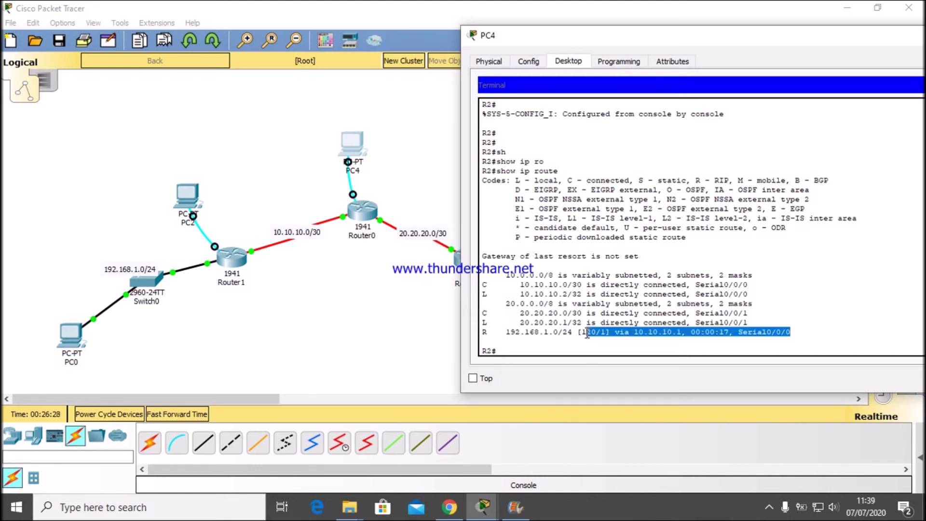
{"action": "left_click", "coordinate": [697, 348]}
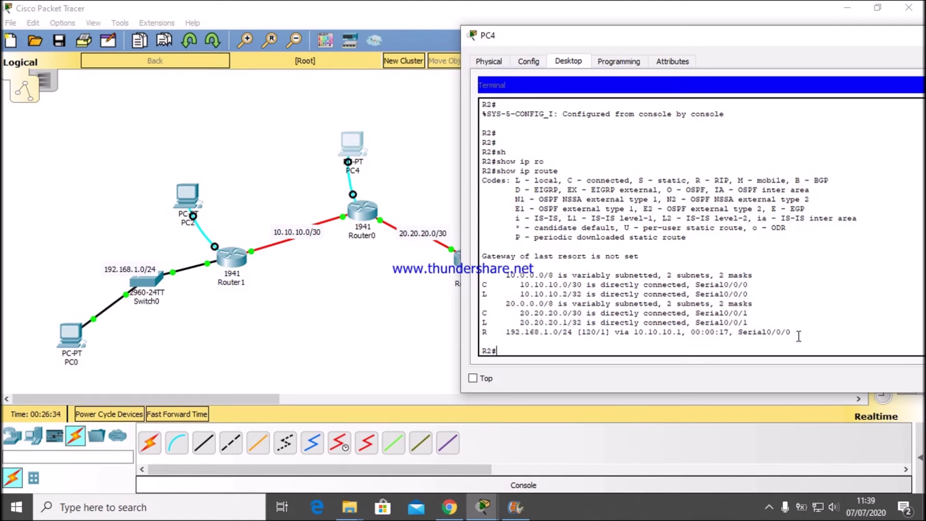
- Display R1's routing table again from PC2 with show ip route, examine its RIP entries, and minimize the PC2 window
{"action": "left_click", "coordinate": [190, 201]}
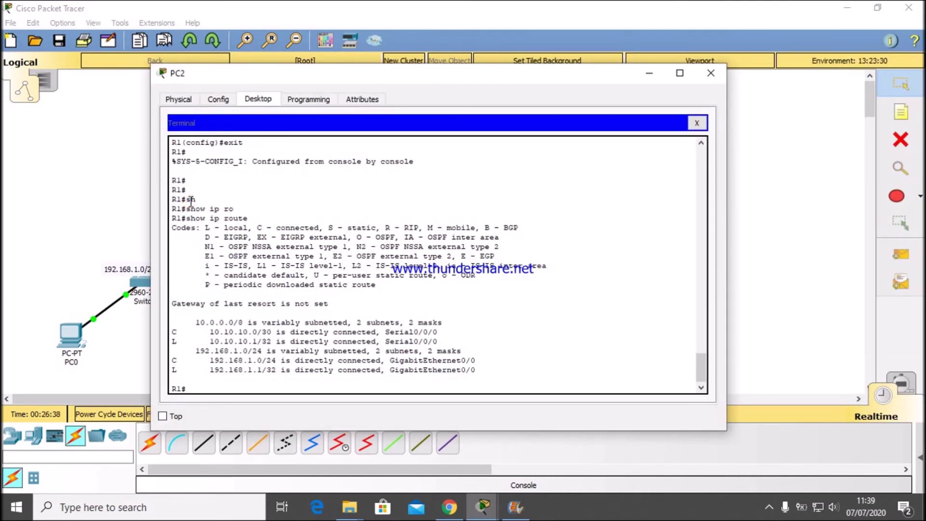
{"action": "left_click", "coordinate": [222, 385]}
{"action": "type", "text": "sh"}
{"action": "key", "text": "Tab"}
{"action": "type", "text": "ip ro"}
{"action": "key", "text": "Tab"}
{"action": "key", "text": "Return"}
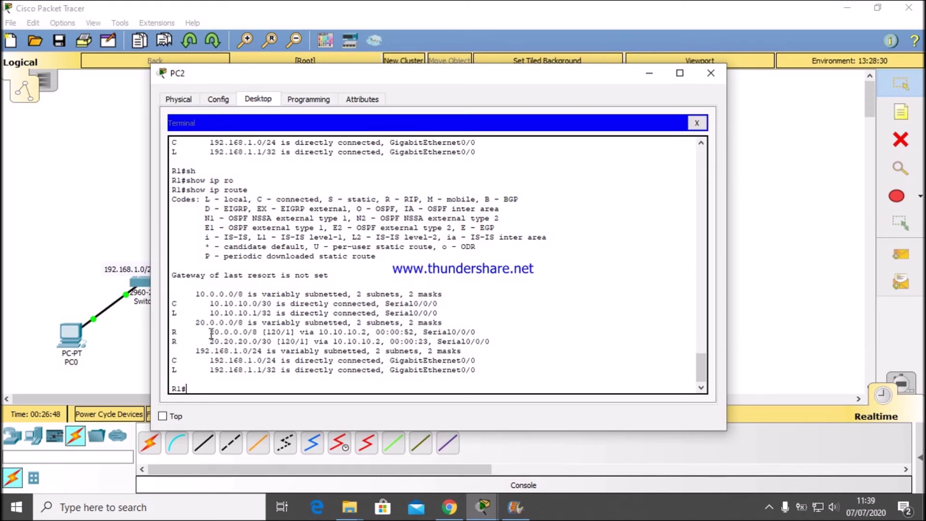
{"action": "left_click_drag", "start_coordinate": [173, 333], "coordinate": [490, 342]}
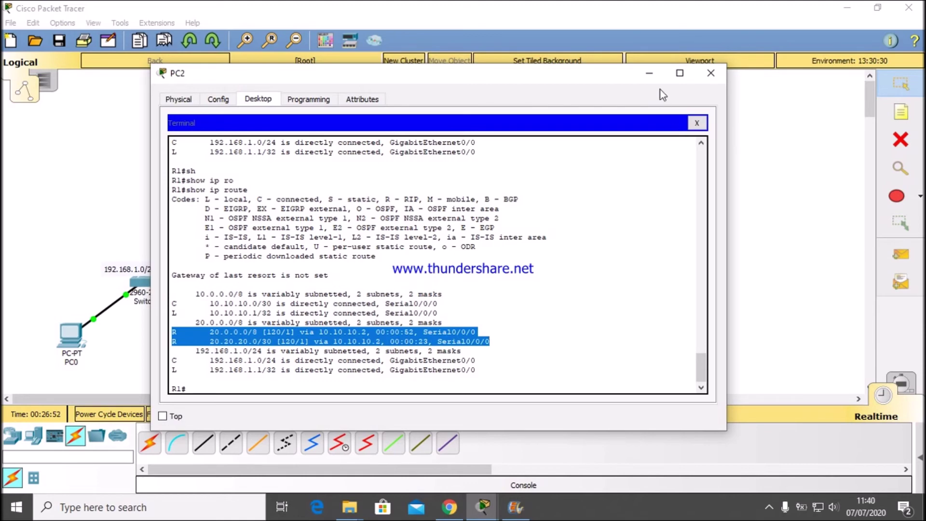
{"action": "left_click", "coordinate": [649, 73]}
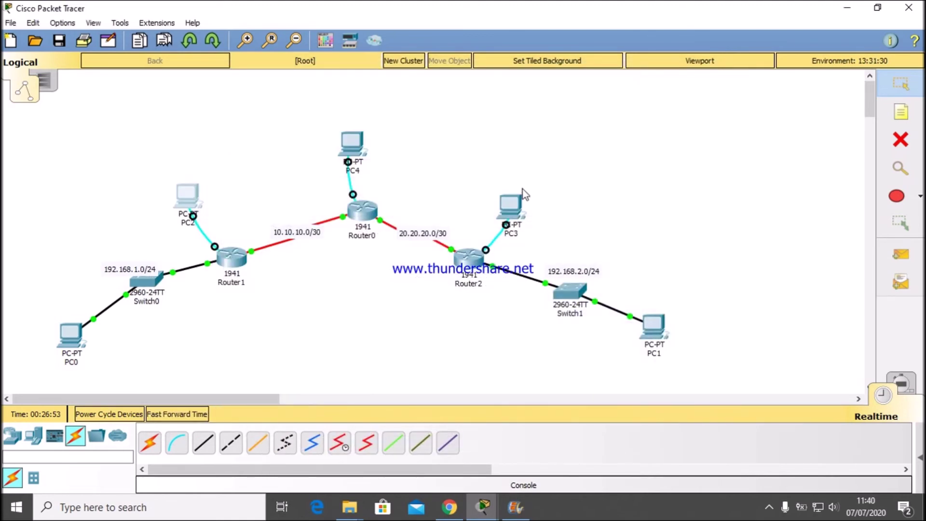
- Open PC3's console session to Router2 and enter privileged EXEC mode with enable
{"action": "left_click", "coordinate": [513, 208]}
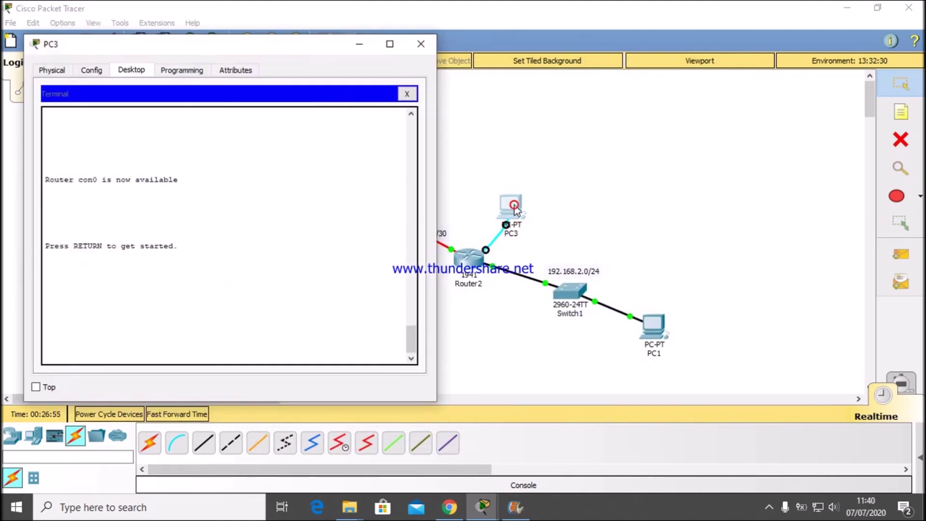
{"action": "left_click", "coordinate": [106, 345]}
{"action": "key", "text": "Return"}
{"action": "key", "text": "Return"}
{"action": "key", "text": "Return"}
{"action": "key", "text": "Return"}
{"action": "type", "text": "en"}
{"action": "key", "text": "Tab"}
{"action": "key", "text": "Return"}
- Enter global configuration mode on Router2 with configure terminal
{"action": "type", "text": "conf"}
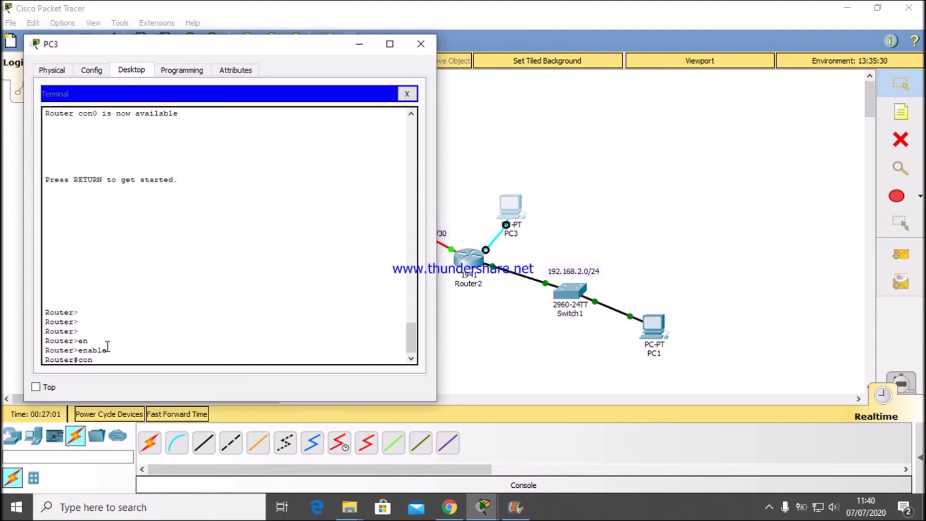
{"action": "key", "text": "Tab"}
{"action": "type", "text": "t"}
{"action": "key", "text": "Tab"}
{"action": "key", "text": "Return"}
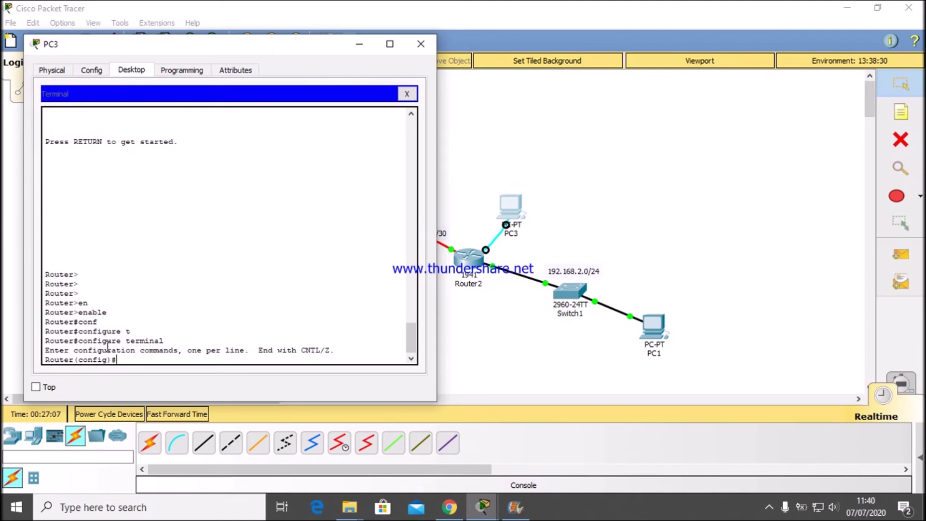
- Set Router2's hostname to R3
{"action": "type", "text": "h"}
{"action": "key", "text": "Tab"}
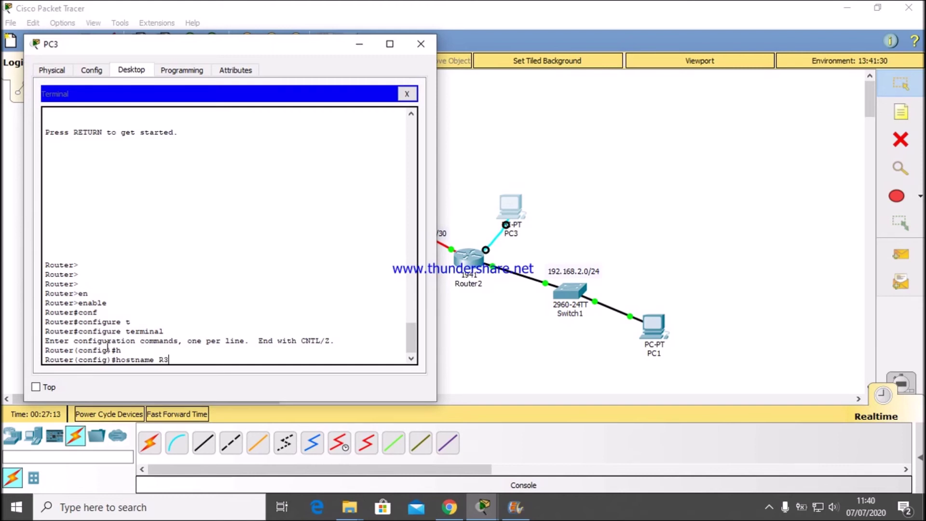
{"action": "type", "text": "R3"}
{"action": "key", "text": "Return"}
{"action": "key", "text": "Return"}
{"action": "key", "text": "Return"}
{"action": "key", "text": "Return"}
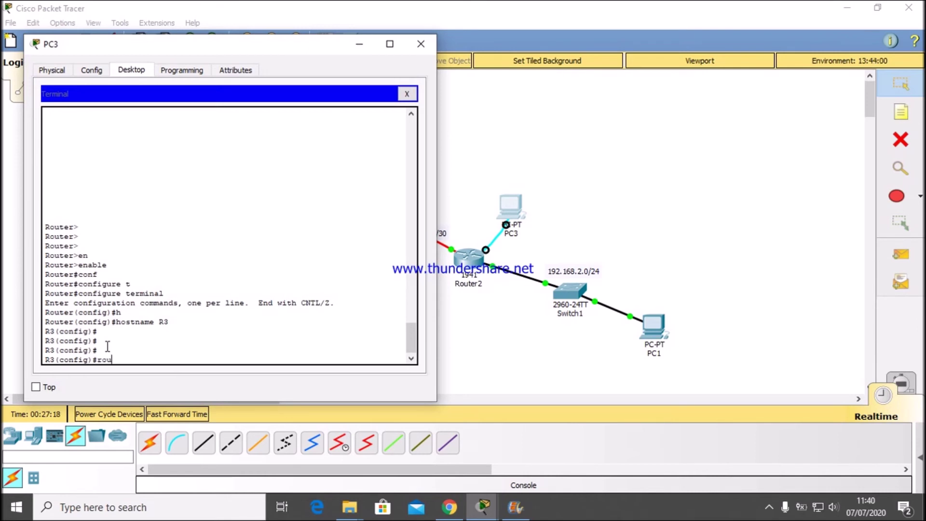
- Enter RIP router configuration mode on R3 with router rip
{"action": "type", "text": "rou"}
{"action": "key", "text": "Tab"}
{"action": "type", "text": "r"}
{"action": "key", "text": "Tab"}
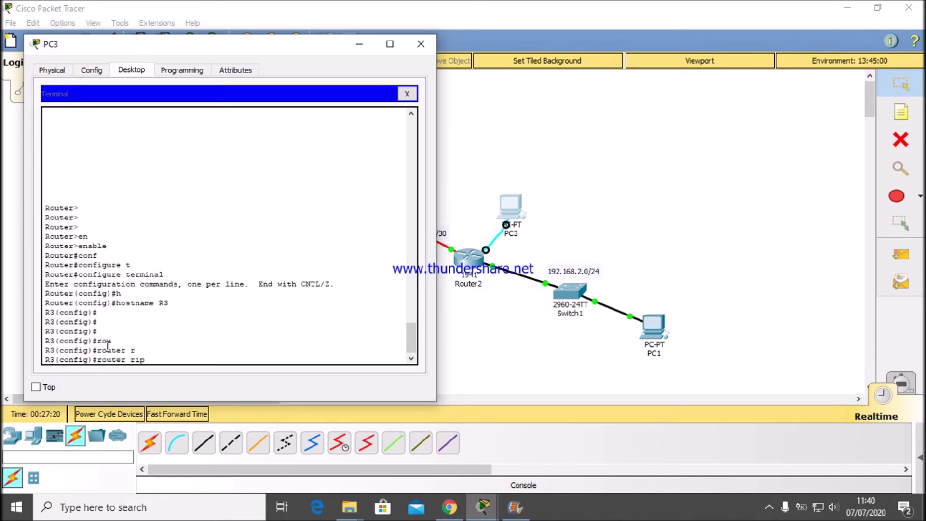
{"action": "key", "text": "Return"}
- Advertise networks 20.20.20.0 and 192.168.2.0 in R3's RIP configuration, moving the PC3 window aside to reveal the link's network label
{"action": "type", "text": "nfig-router)#n"}
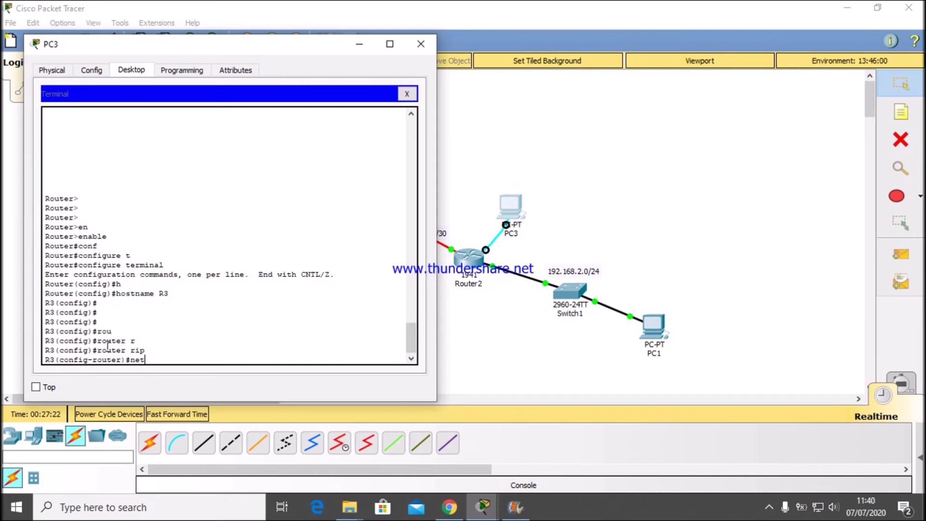
{"action": "type", "text": "et"}
{"action": "key", "text": "Tab"}
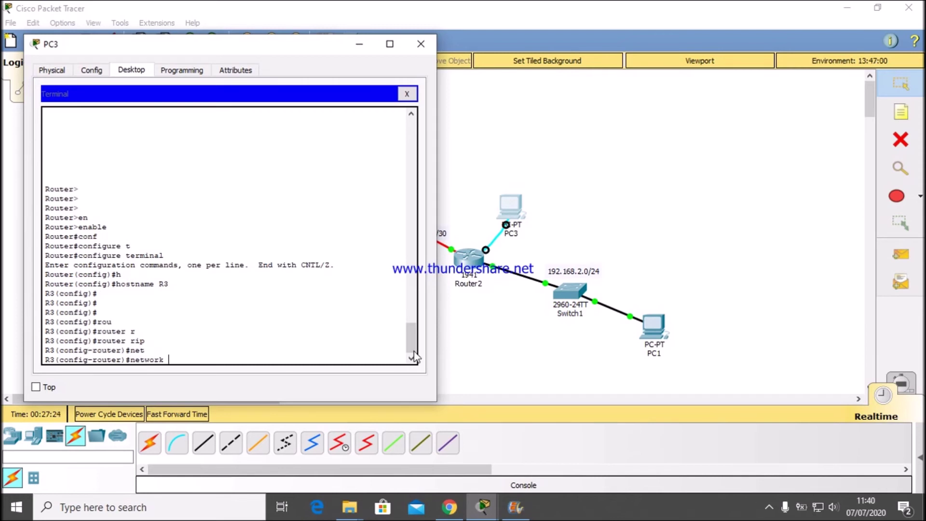
{"action": "left_click_drag", "start_coordinate": [255, 44], "coordinate": [201, 44]}
{"action": "type", "text": "20.20"}
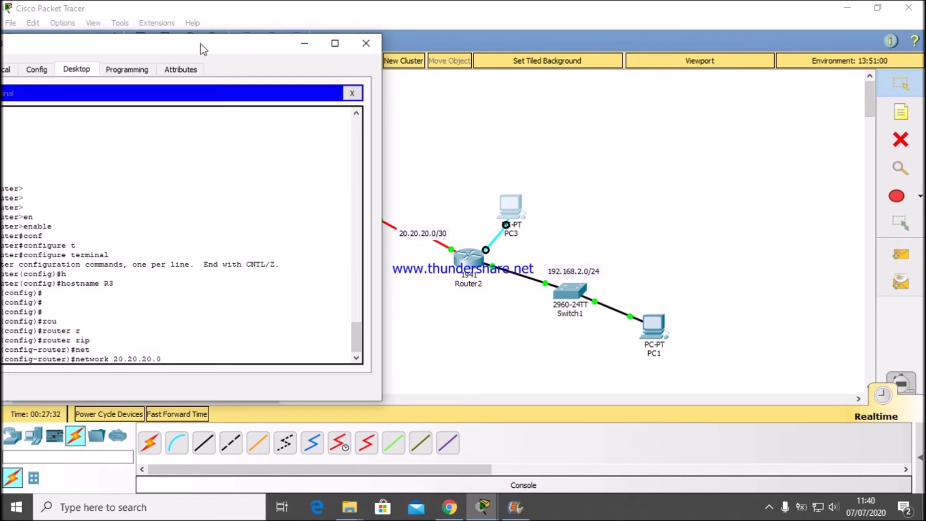
{"action": "type", "text": ".20.0"}
{"action": "key", "text": "Return"}
{"action": "type", "text": "network"}
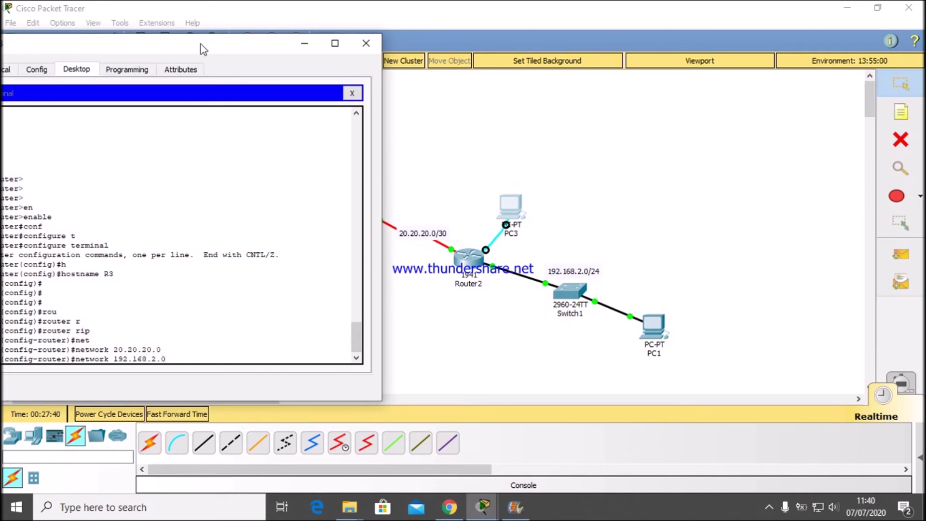
{"action": "key", "text": "Return"}
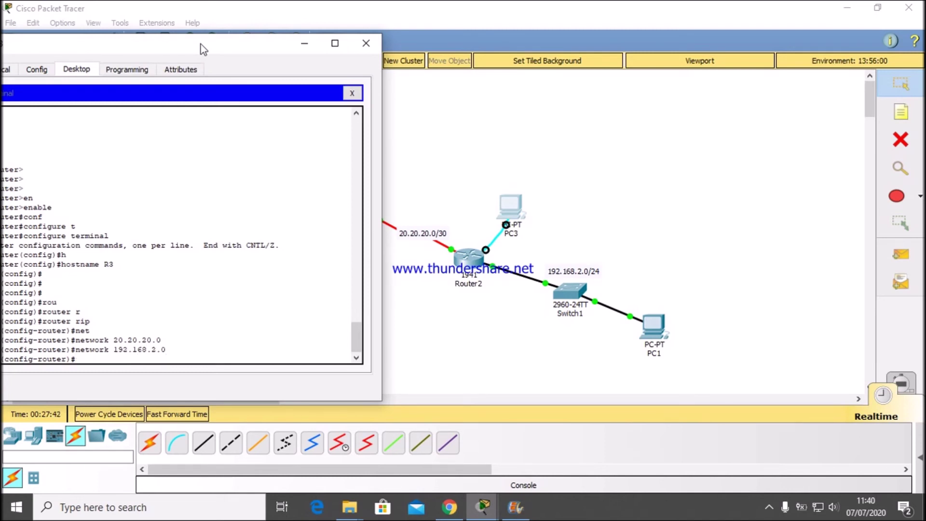
- Set RIP to version 2 on R3 and disable automatic summarization with no auto-summary
{"action": "type", "text": "ver"}
{"action": "key", "text": "Tab"}
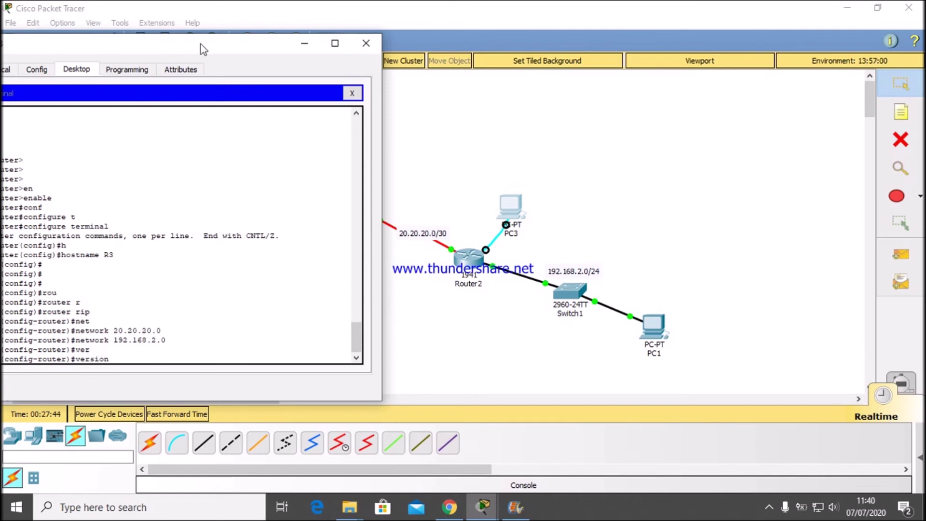
{"action": "type", "text": "2"}
{"action": "key", "text": "Return"}
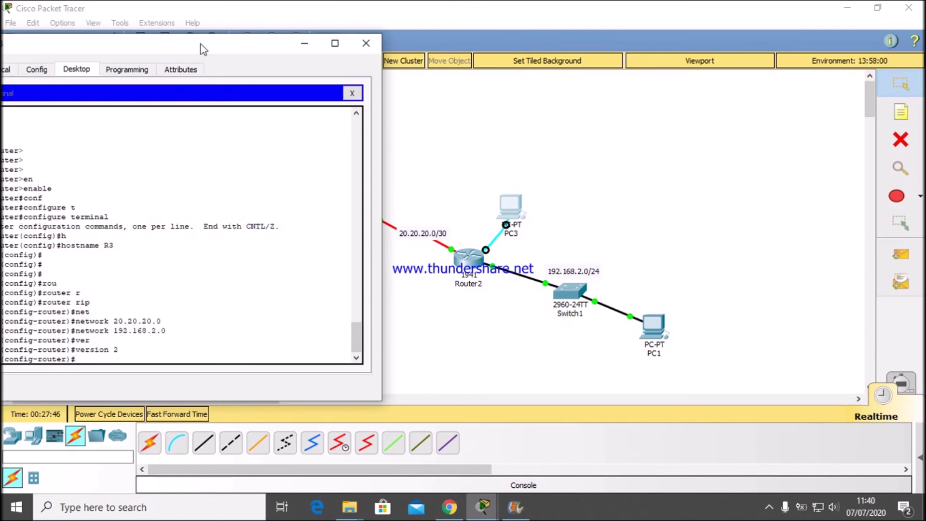
{"action": "type", "text": "no a"}
{"action": "key", "text": "Tab"}
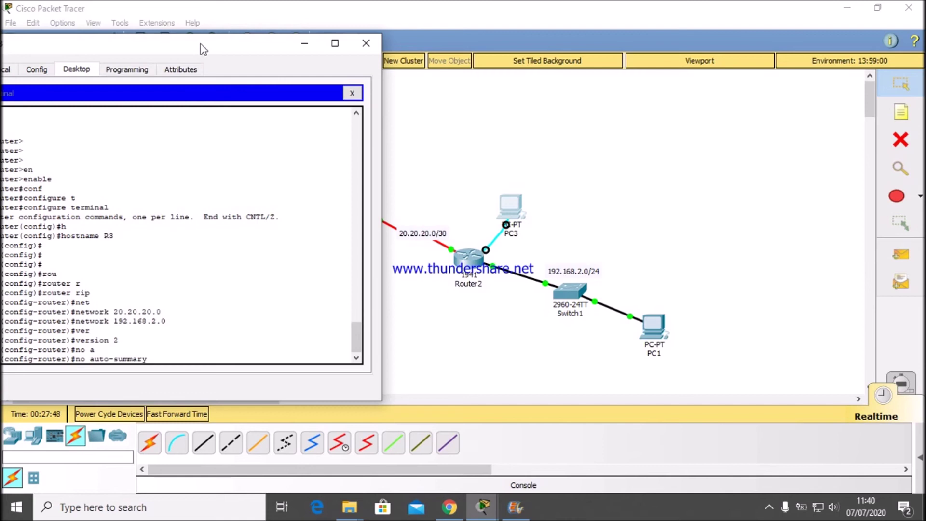
{"action": "key", "text": "Return"}
- Exit R3's router and global configuration modes to return to privileged EXEC mode
{"action": "type", "text": "ex"}
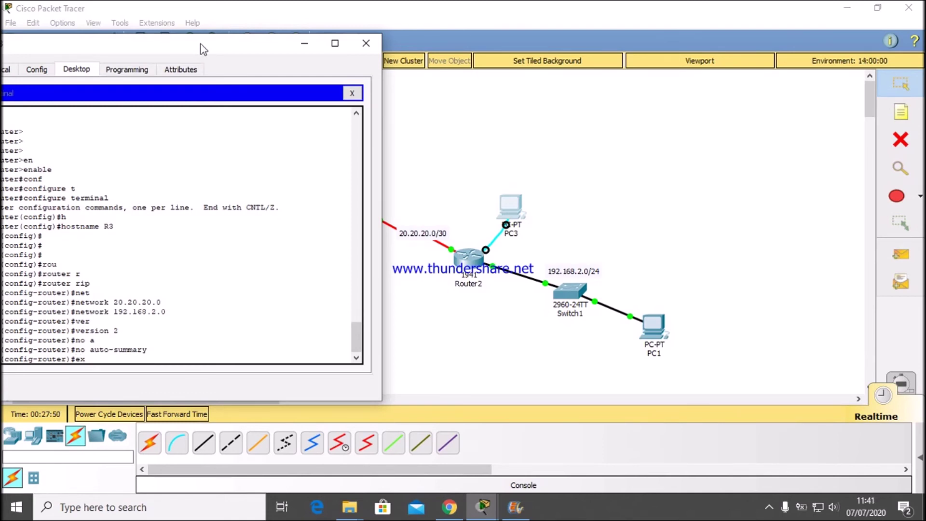
{"action": "type", "text": "it"}
{"action": "key", "text": "Return"}
{"action": "key", "text": "Return"}
{"action": "key", "text": "Return"}
{"action": "type", "text": "e"}
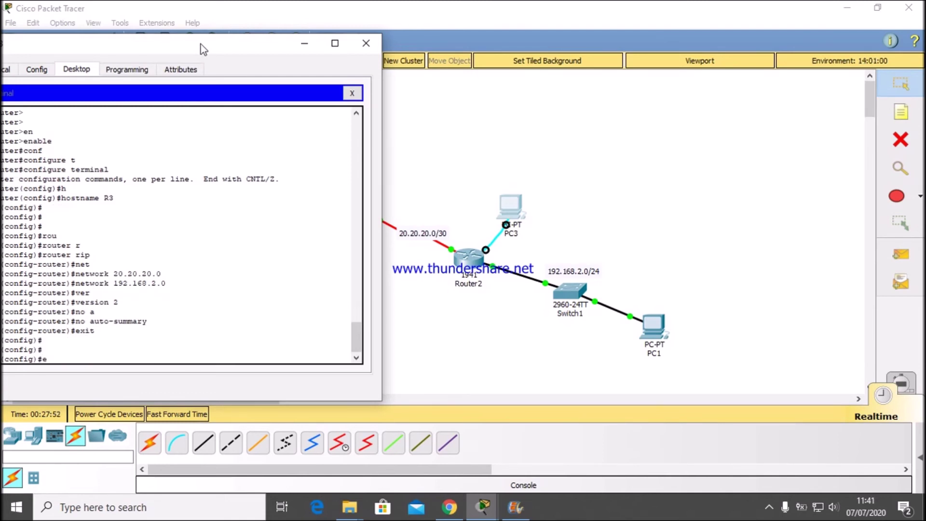
{"action": "type", "text": "xit"}
{"action": "key", "text": "Return"}
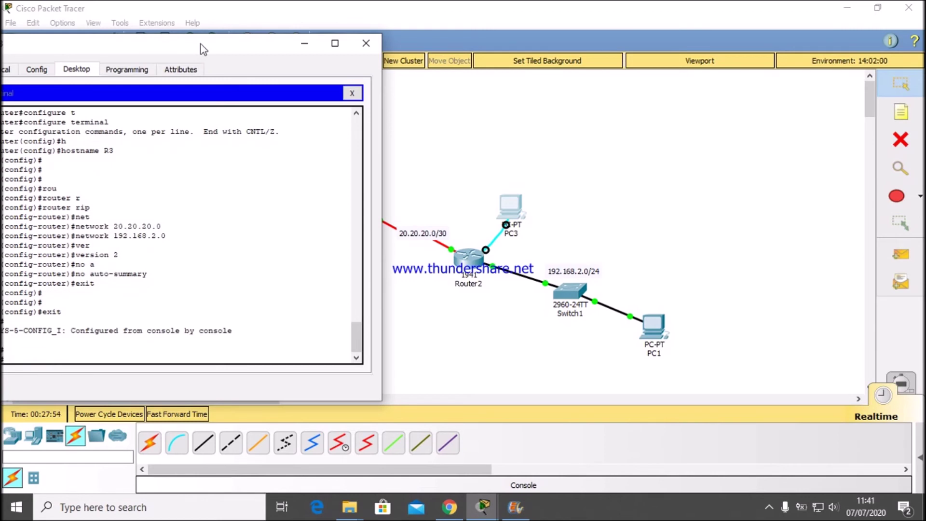
- Display R3's IP routing table from PC3's terminal with show ip route to check the RIP-learned routes
{"action": "left_click_drag", "start_coordinate": [193, 54], "coordinate": [277, 38]}
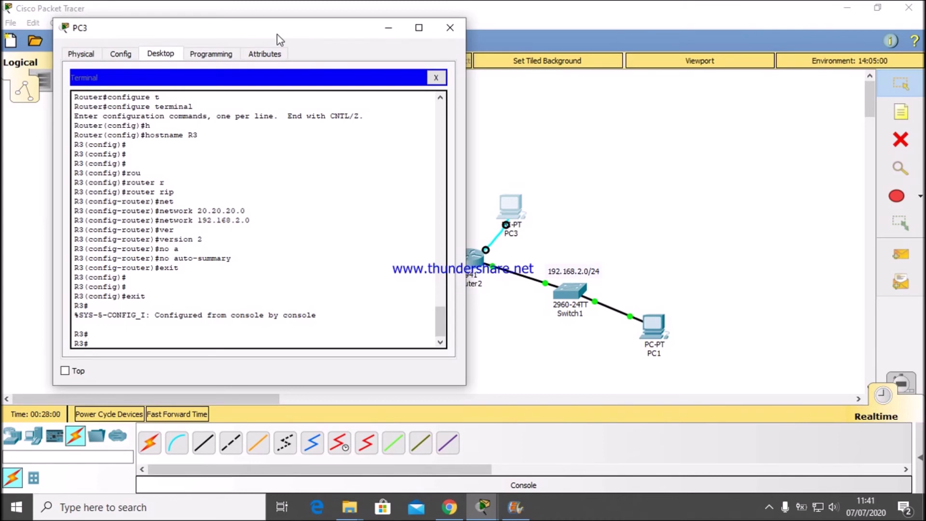
{"action": "type", "text": "sh"}
{"action": "key", "text": "Tab"}
{"action": "type", "text": "ip "}
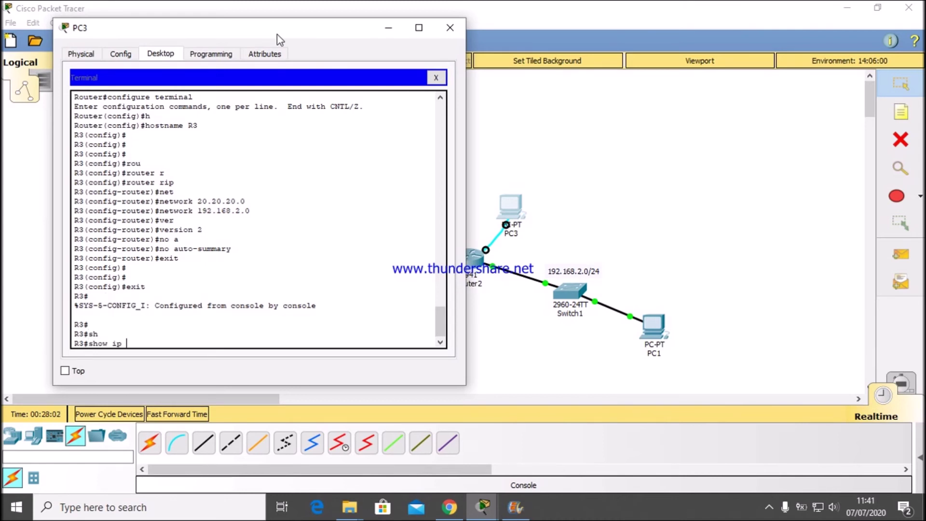
{"action": "type", "text": "ro"}
{"action": "key", "text": "Tab"}
{"action": "key", "text": "Return"}
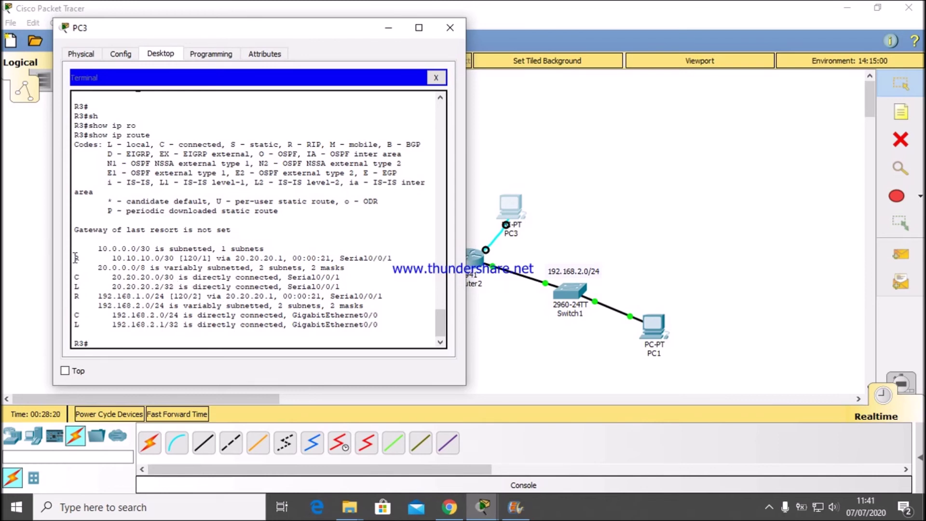
{"action": "left_click", "coordinate": [387, 29]}
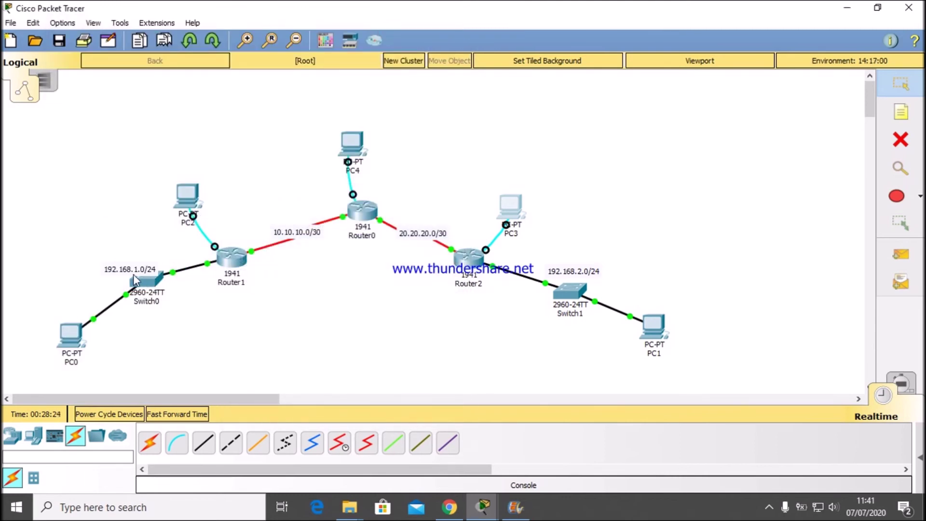
- Display R1's IP routing table from PC2's terminal by rerunning show ip route
{"action": "left_click", "coordinate": [197, 193]}
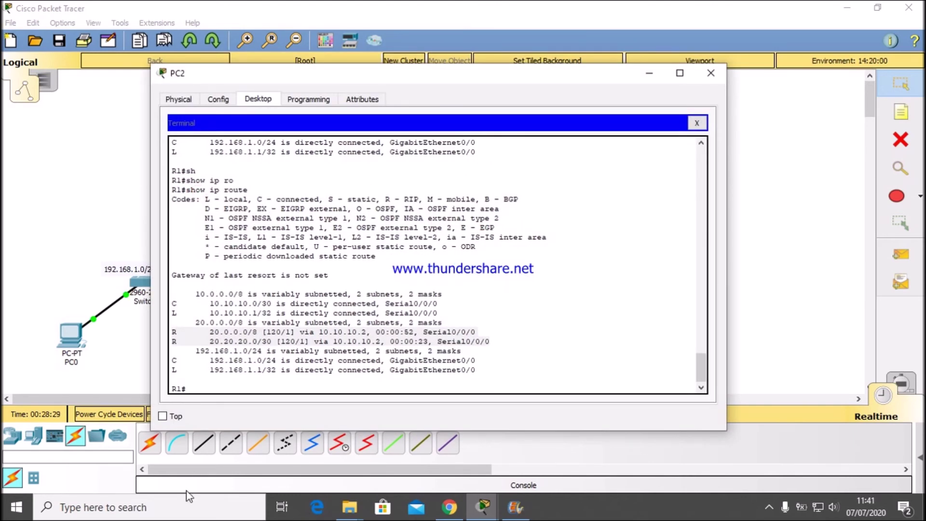
{"action": "left_click", "coordinate": [212, 389]}
{"action": "key", "text": "Up"}
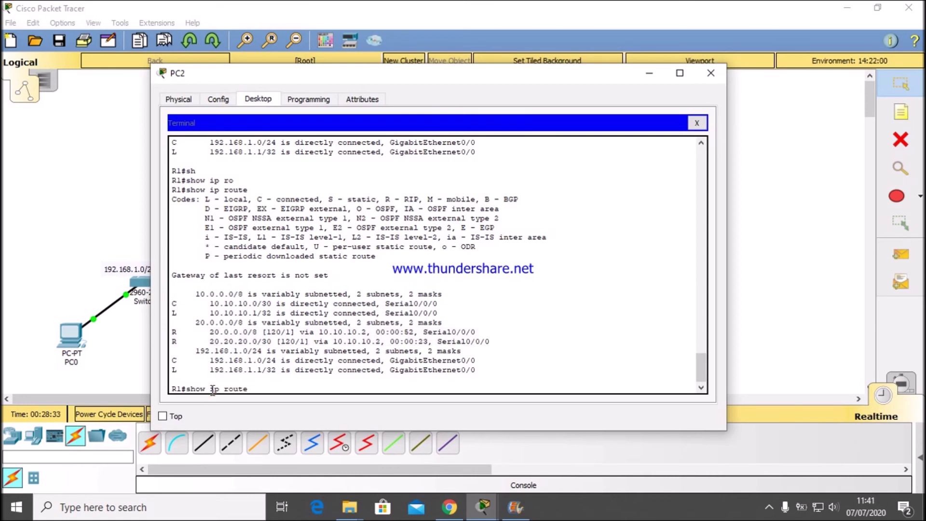
{"action": "key", "text": "Return"}
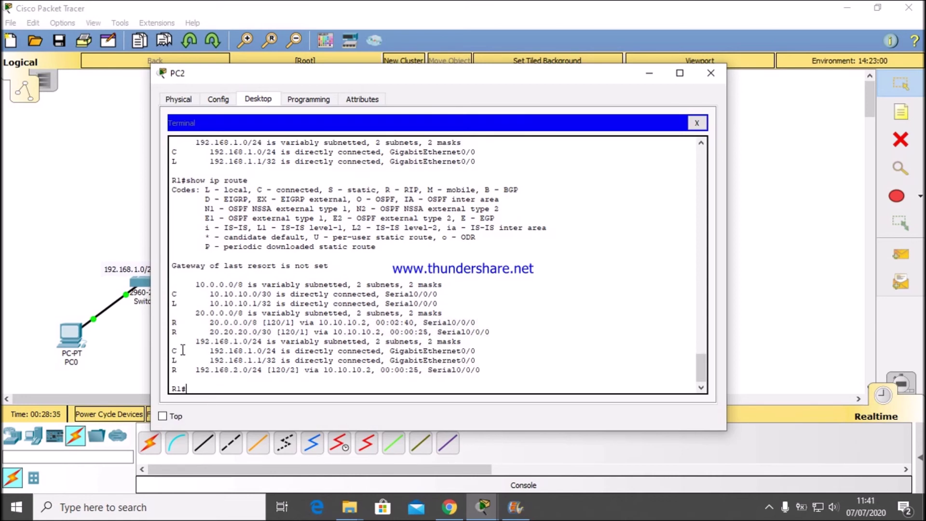
{"action": "mouse_move", "coordinate": [703, 367]}
{"action": "left_mouse_down"}
{"action": "mouse_move", "coordinate": [703, 349]}
{"action": "mouse_move", "coordinate": [704, 368]}
{"action": "left_mouse_up"}
{"action": "left_click", "coordinate": [753, 337]}
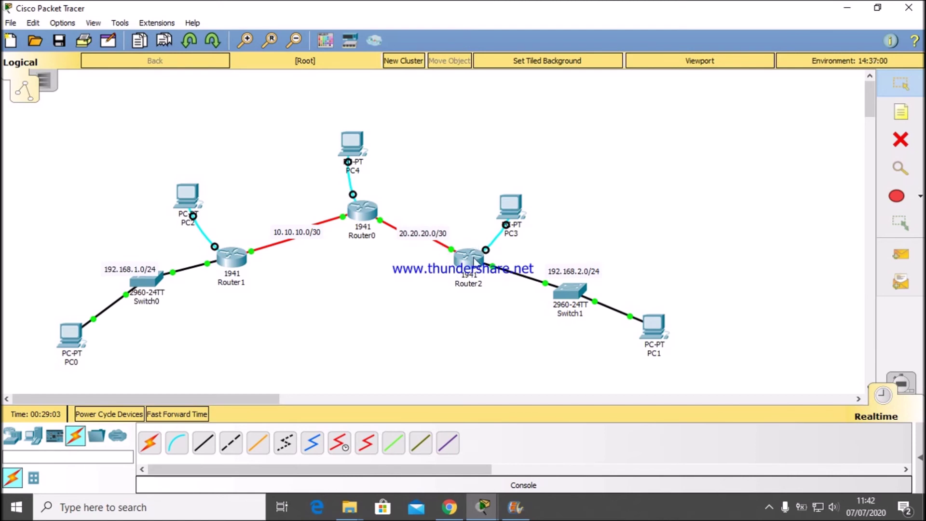
- Reopen PC2's terminal and move it aside to compare R1's 192.168.2.0/24 route with the topology
{"action": "mouse_move", "coordinate": [475, 262]}
{"action": "left_click", "coordinate": [183, 196]}
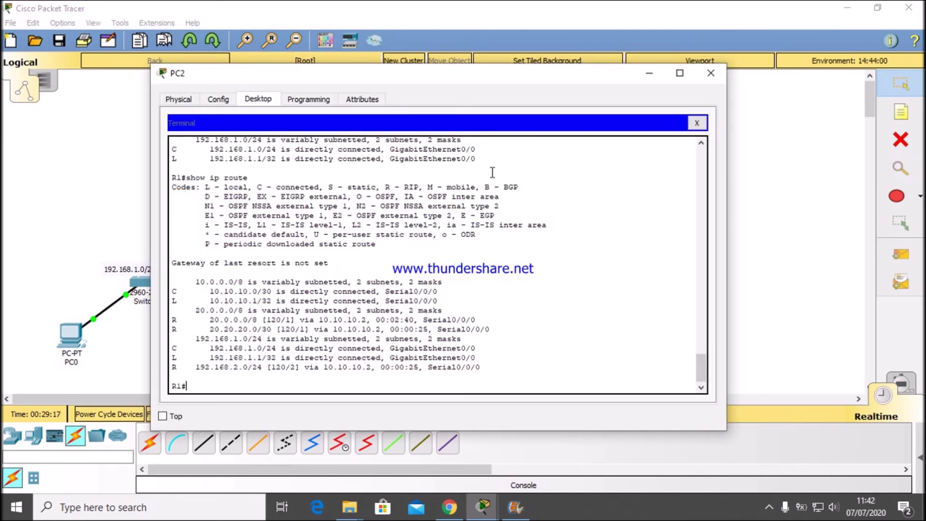
{"action": "left_click_drag", "start_coordinate": [446, 73], "coordinate": [643, 71]}
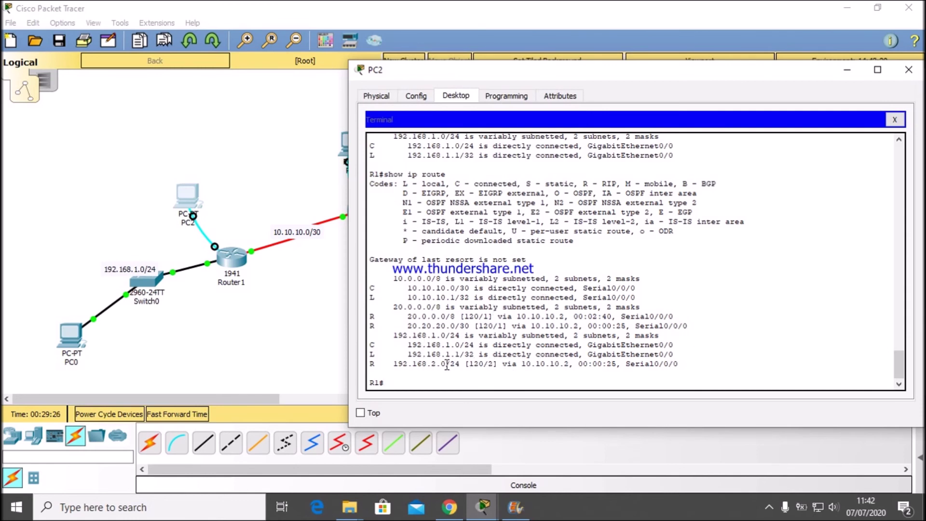
{"action": "left_click", "coordinate": [272, 316]}
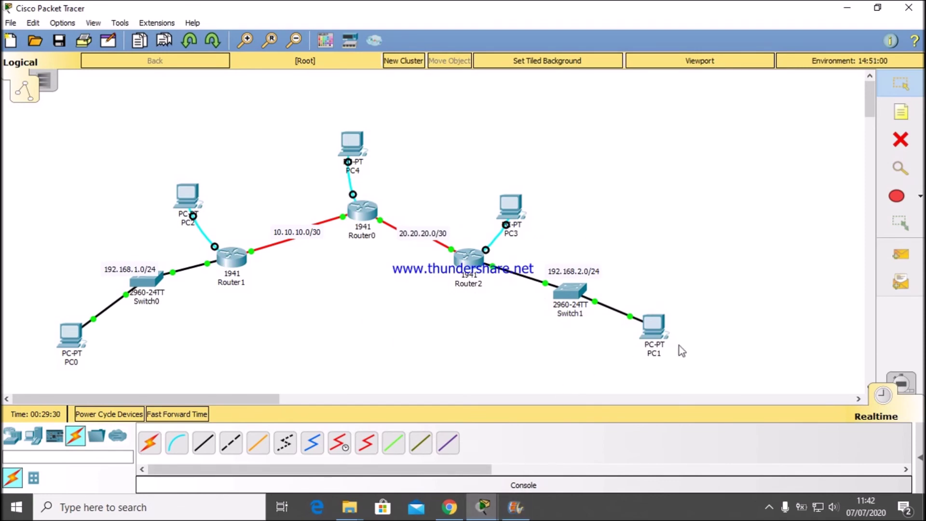
- Check the next-hop address of R1's 192.168.2.0/24 route against Router0's serial link in the topology
{"action": "mouse_move", "coordinate": [482, 506]}
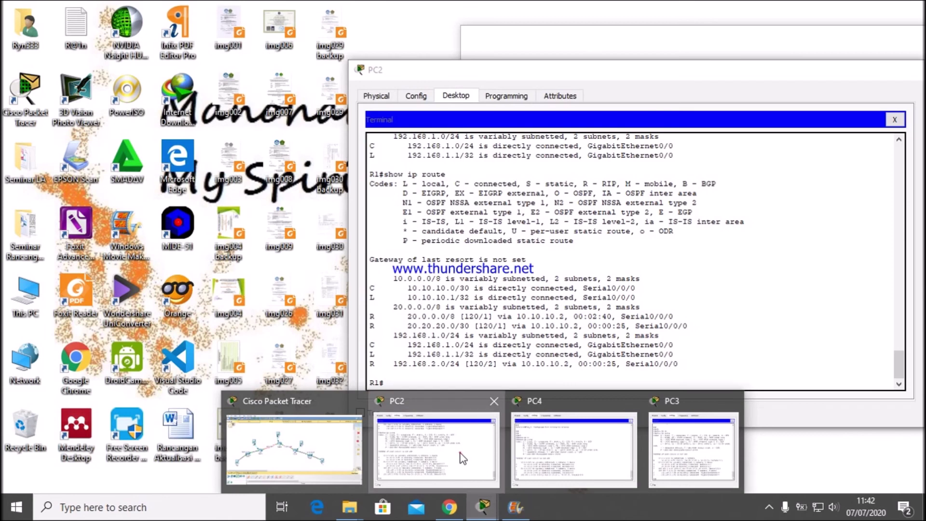
{"action": "left_click", "coordinate": [470, 458]}
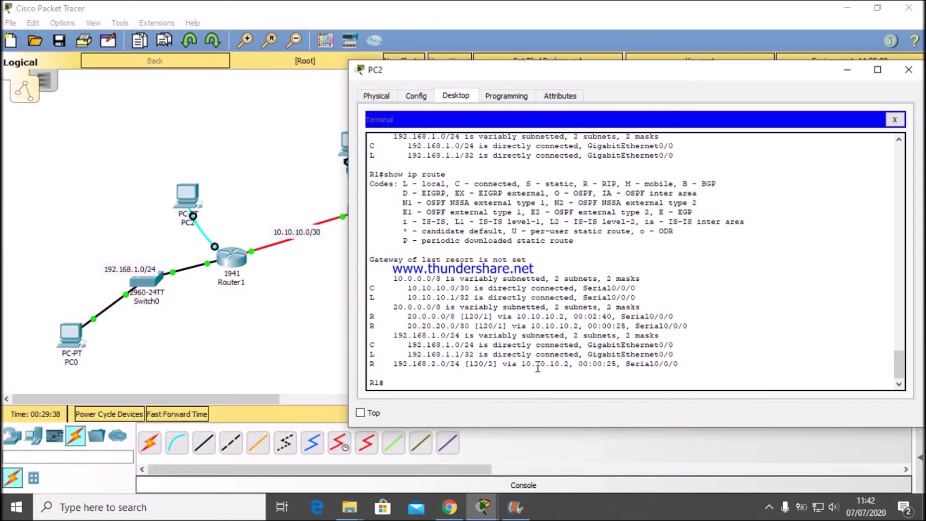
{"action": "left_click_drag", "start_coordinate": [525, 363], "coordinate": [569, 367]}
{"action": "left_click", "coordinate": [332, 268]}
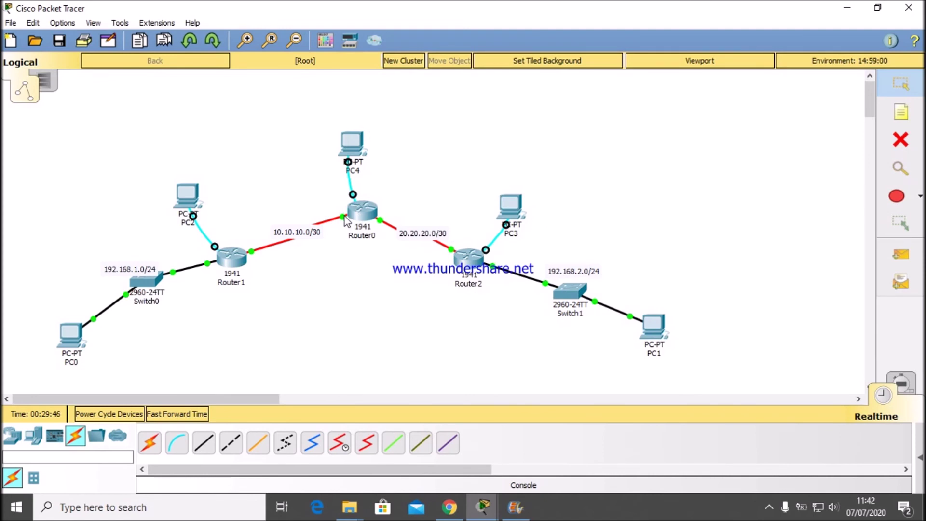
{"action": "mouse_move", "coordinate": [482, 507]}
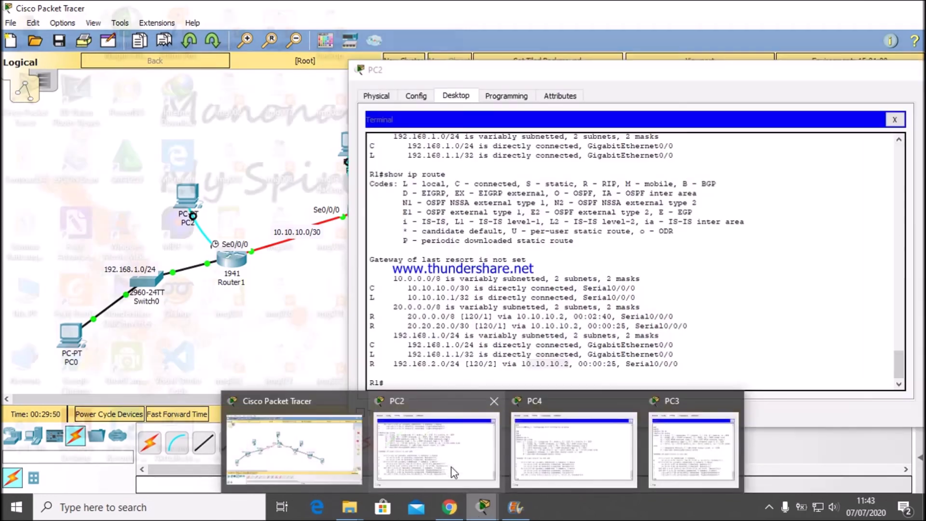
{"action": "left_click", "coordinate": [460, 483]}
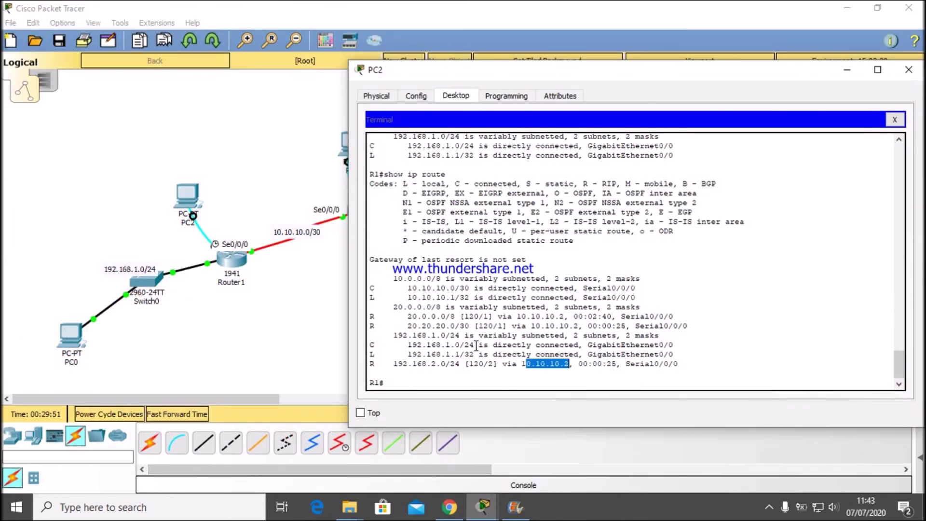
{"action": "left_click", "coordinate": [300, 317]}
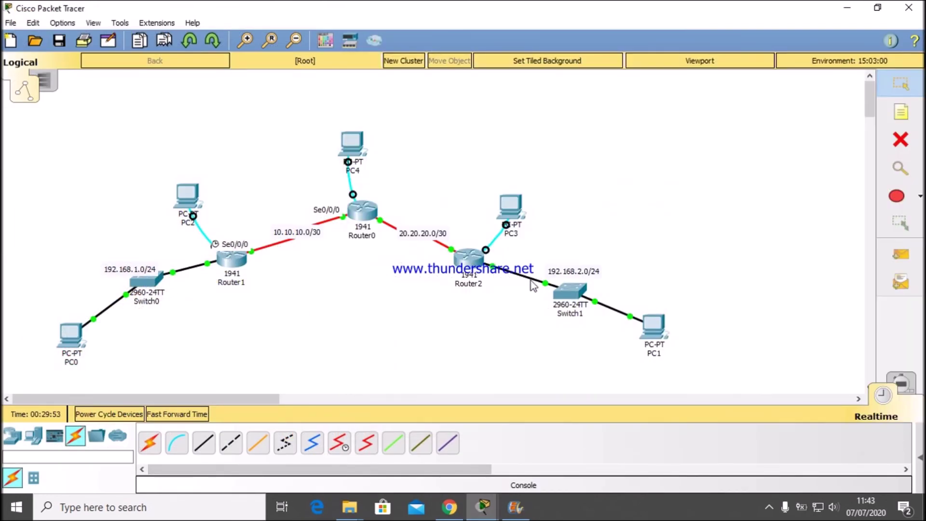
{"action": "left_click", "coordinate": [898, 138]}
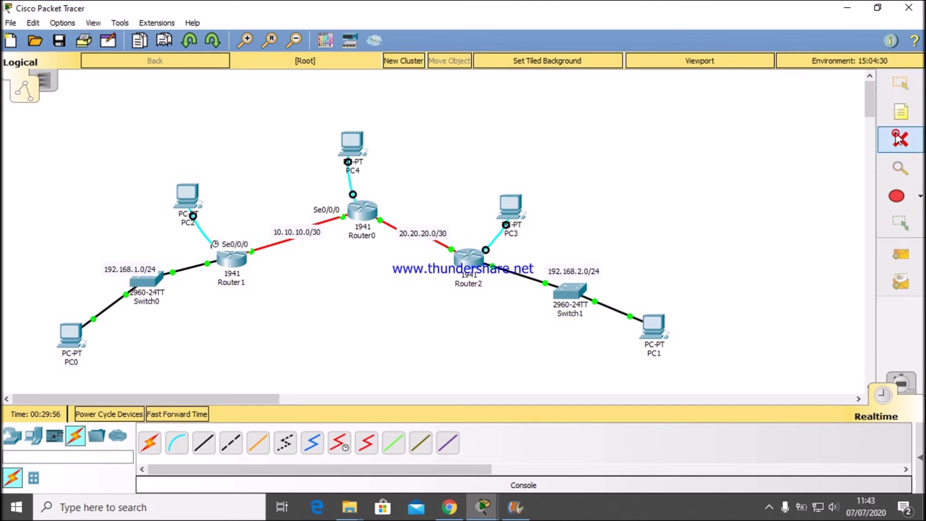
{"action": "left_click", "coordinate": [514, 270]}
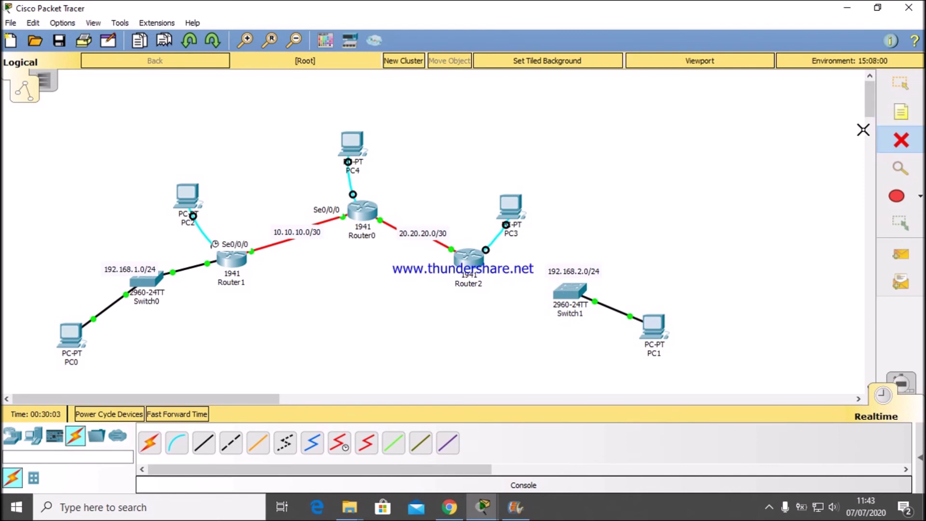
{"action": "key", "text": "Escape"}
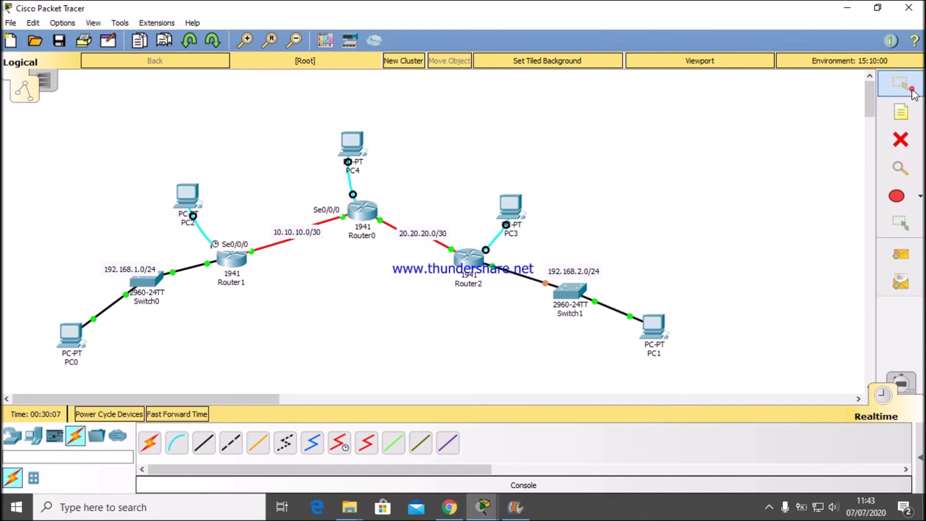
- Shut down Router2's GigabitEthernet0/0 interface in its configuration and close the device window
{"action": "left_click", "coordinate": [479, 264]}
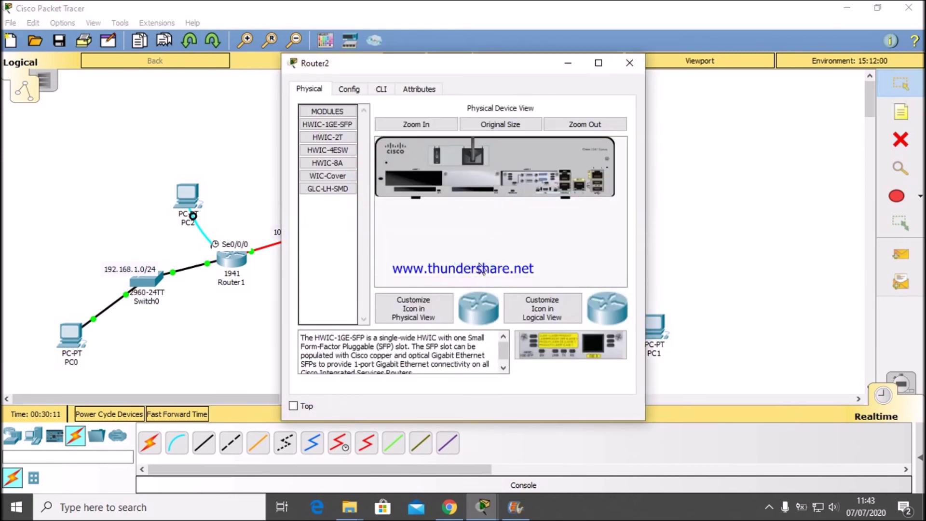
{"action": "left_click", "coordinate": [351, 91]}
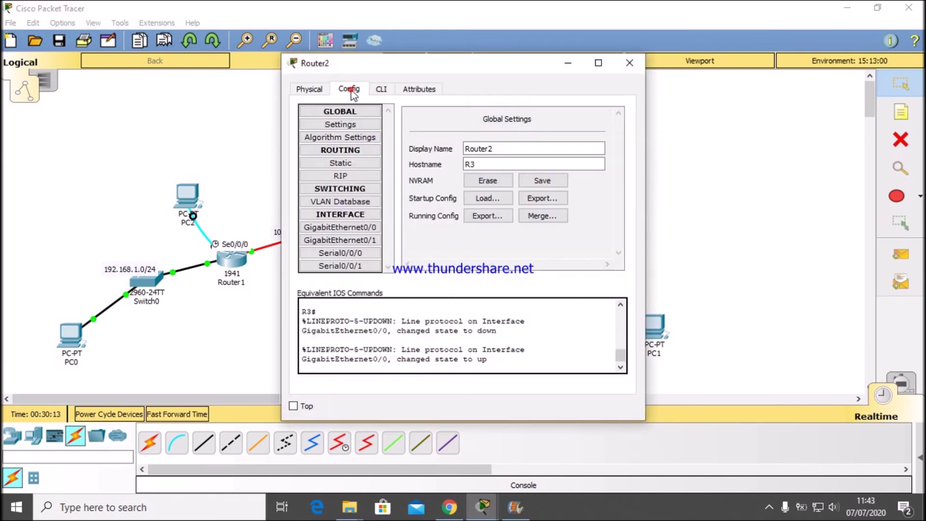
{"action": "left_click", "coordinate": [343, 228]}
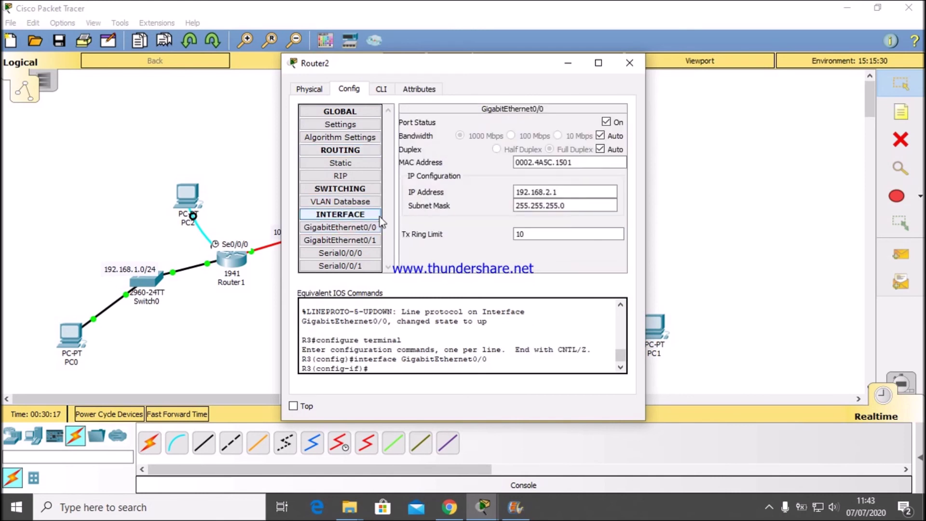
{"action": "left_click", "coordinate": [605, 122]}
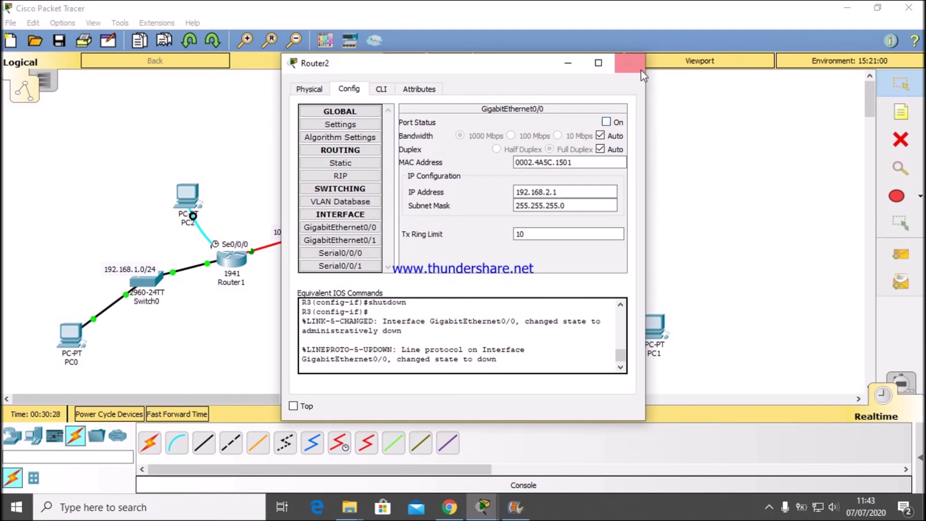
{"action": "left_click", "coordinate": [629, 63]}
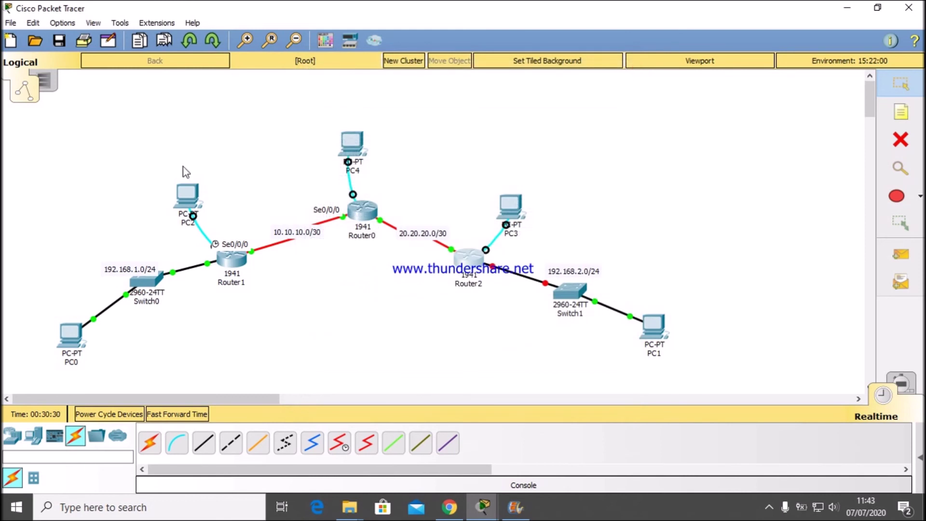
- Run show ip route again on R1 from PC2 and examine the status of the 192.168.2.0/24 route
{"action": "left_click", "coordinate": [180, 202]}
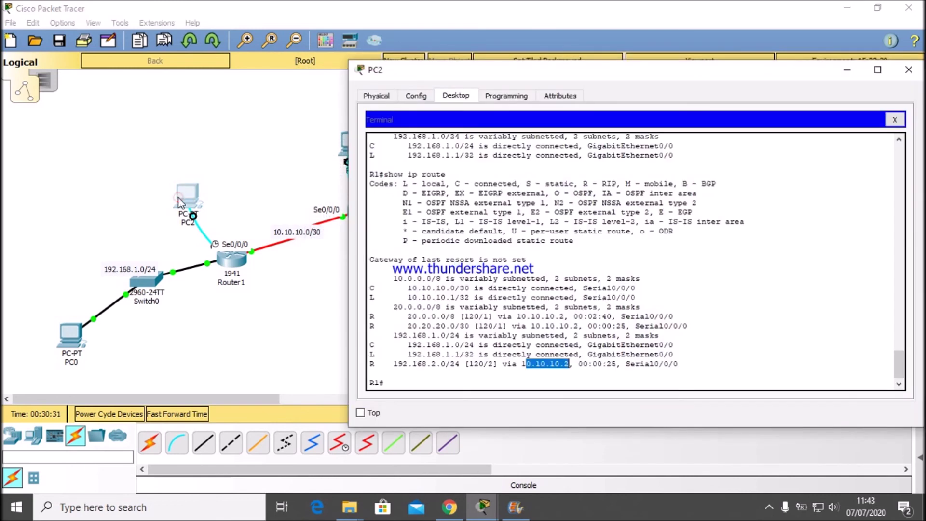
{"action": "left_click", "coordinate": [404, 379]}
{"action": "key", "text": "Up"}
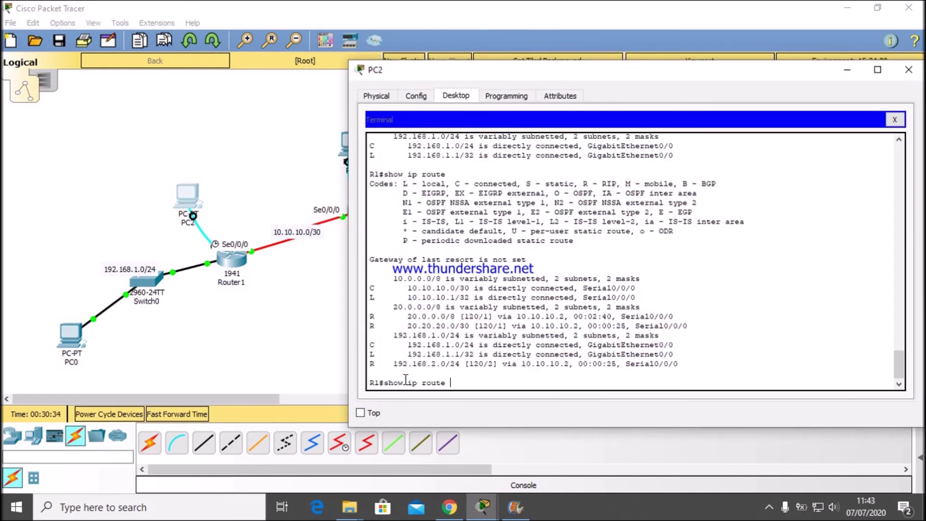
{"action": "key", "text": "Return"}
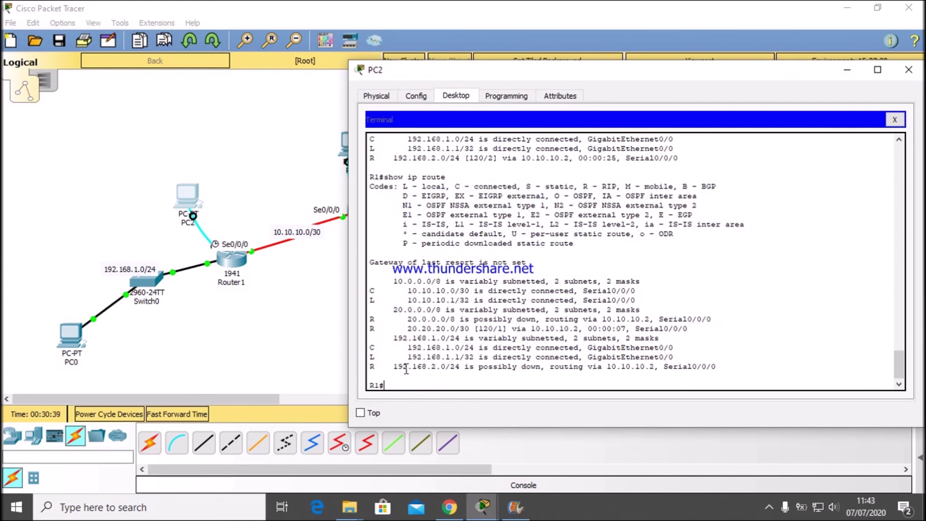
{"action": "left_click_drag", "start_coordinate": [395, 371], "coordinate": [394, 376]}
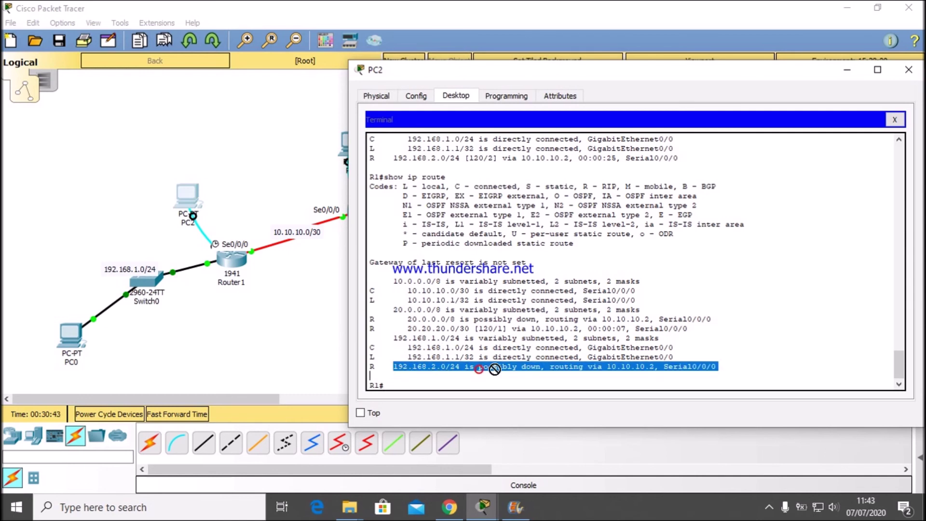
{"action": "left_click", "coordinate": [480, 370]}
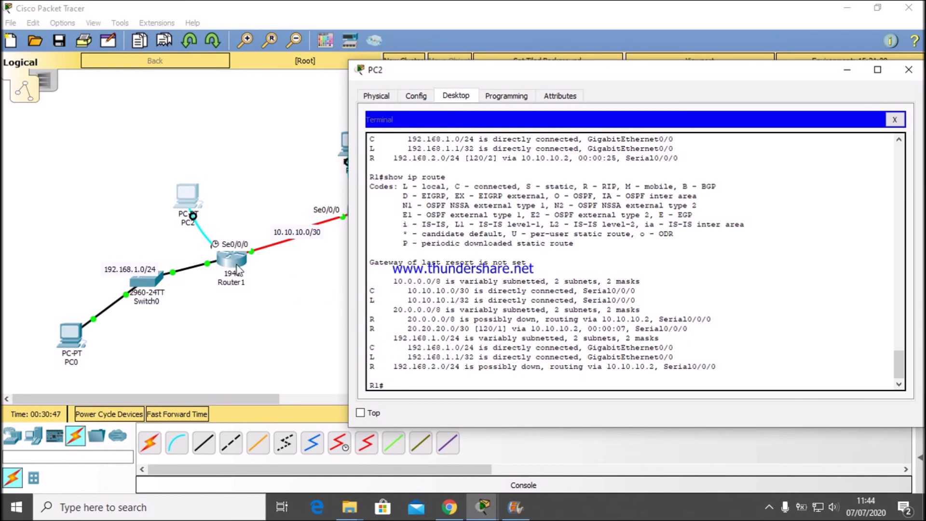
{"action": "left_click", "coordinate": [292, 289]}
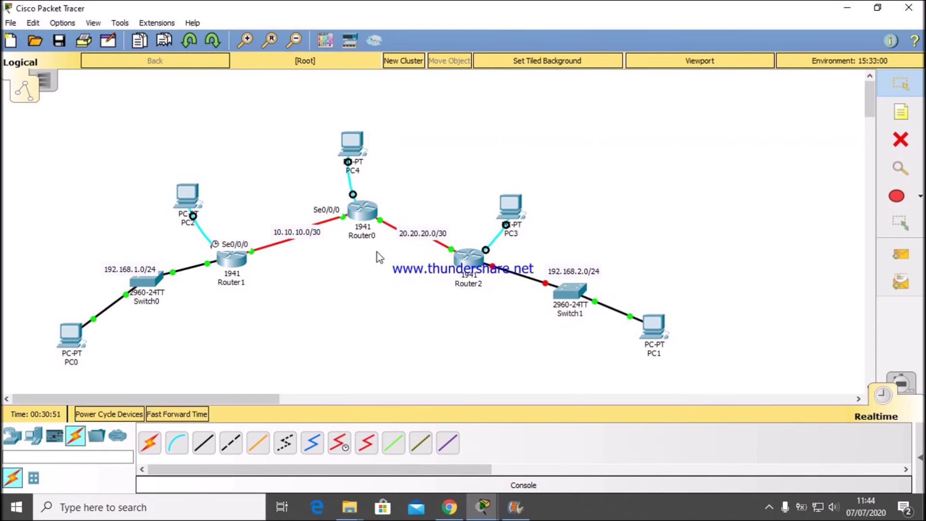